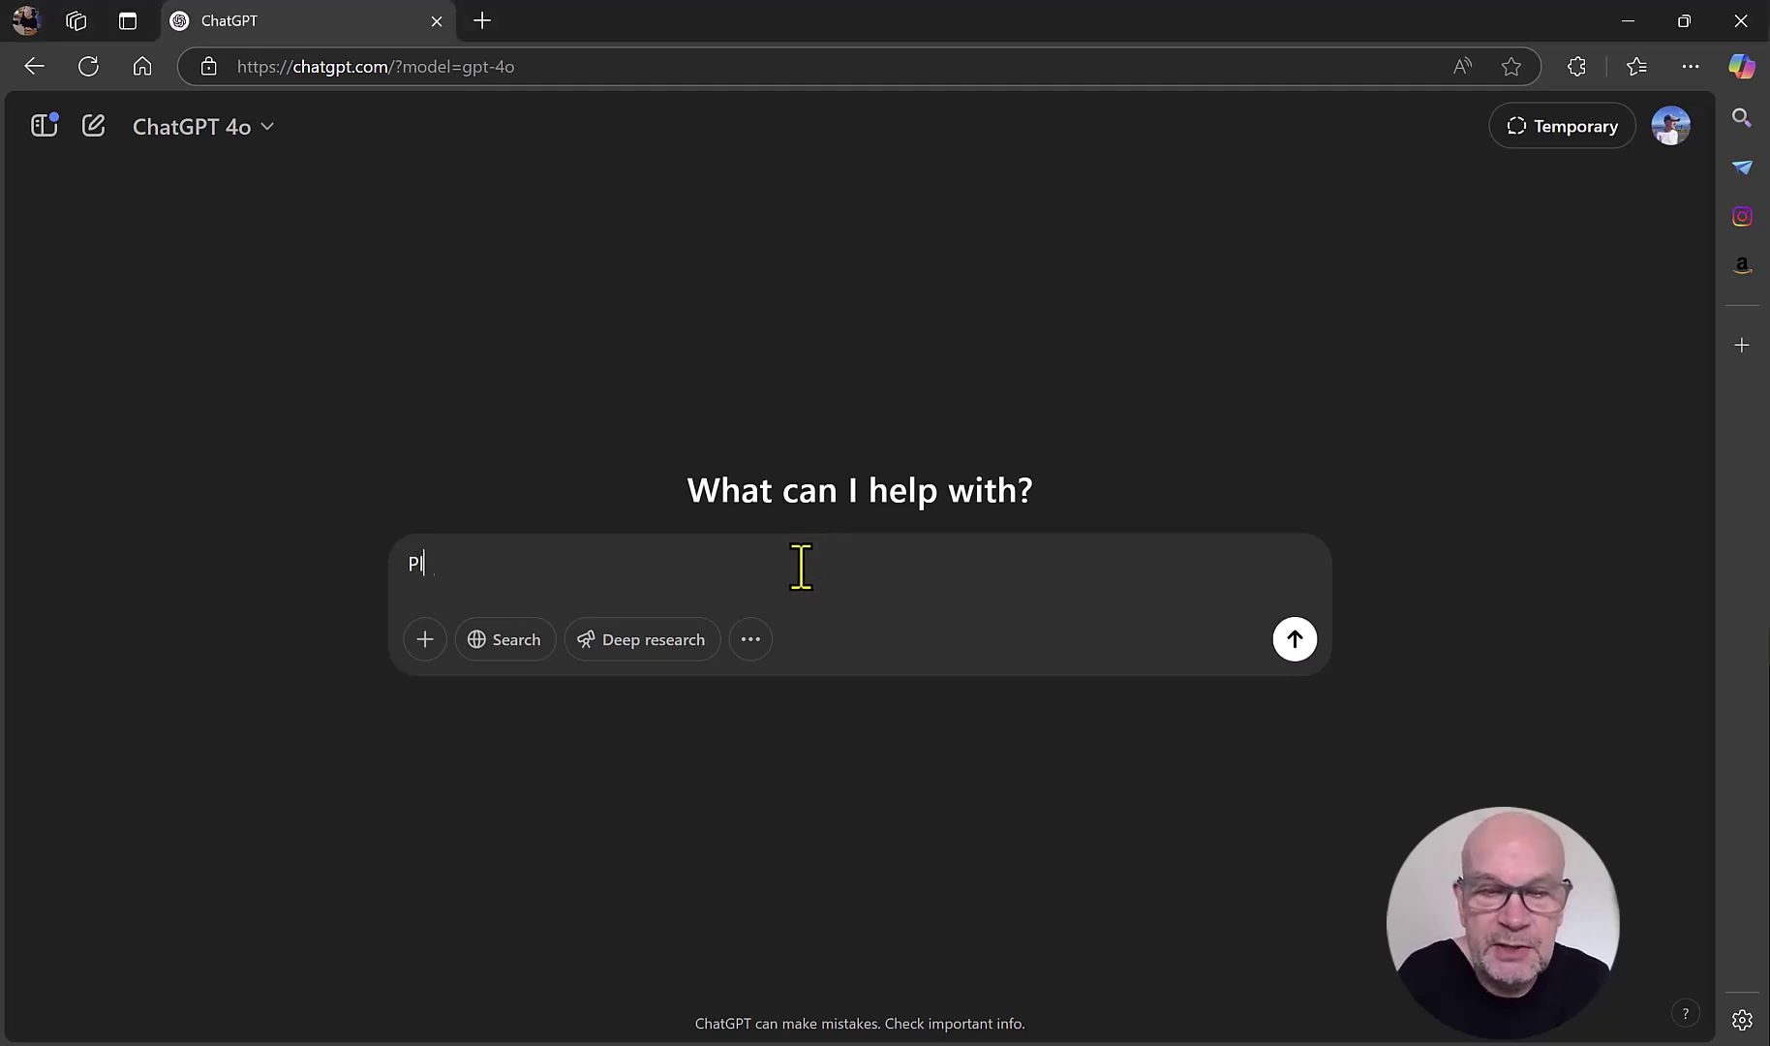
# Send ChatGPT the instruction "Please note not to use colons in headings" and check the memory update notice.
pyautogui.write('note not t')
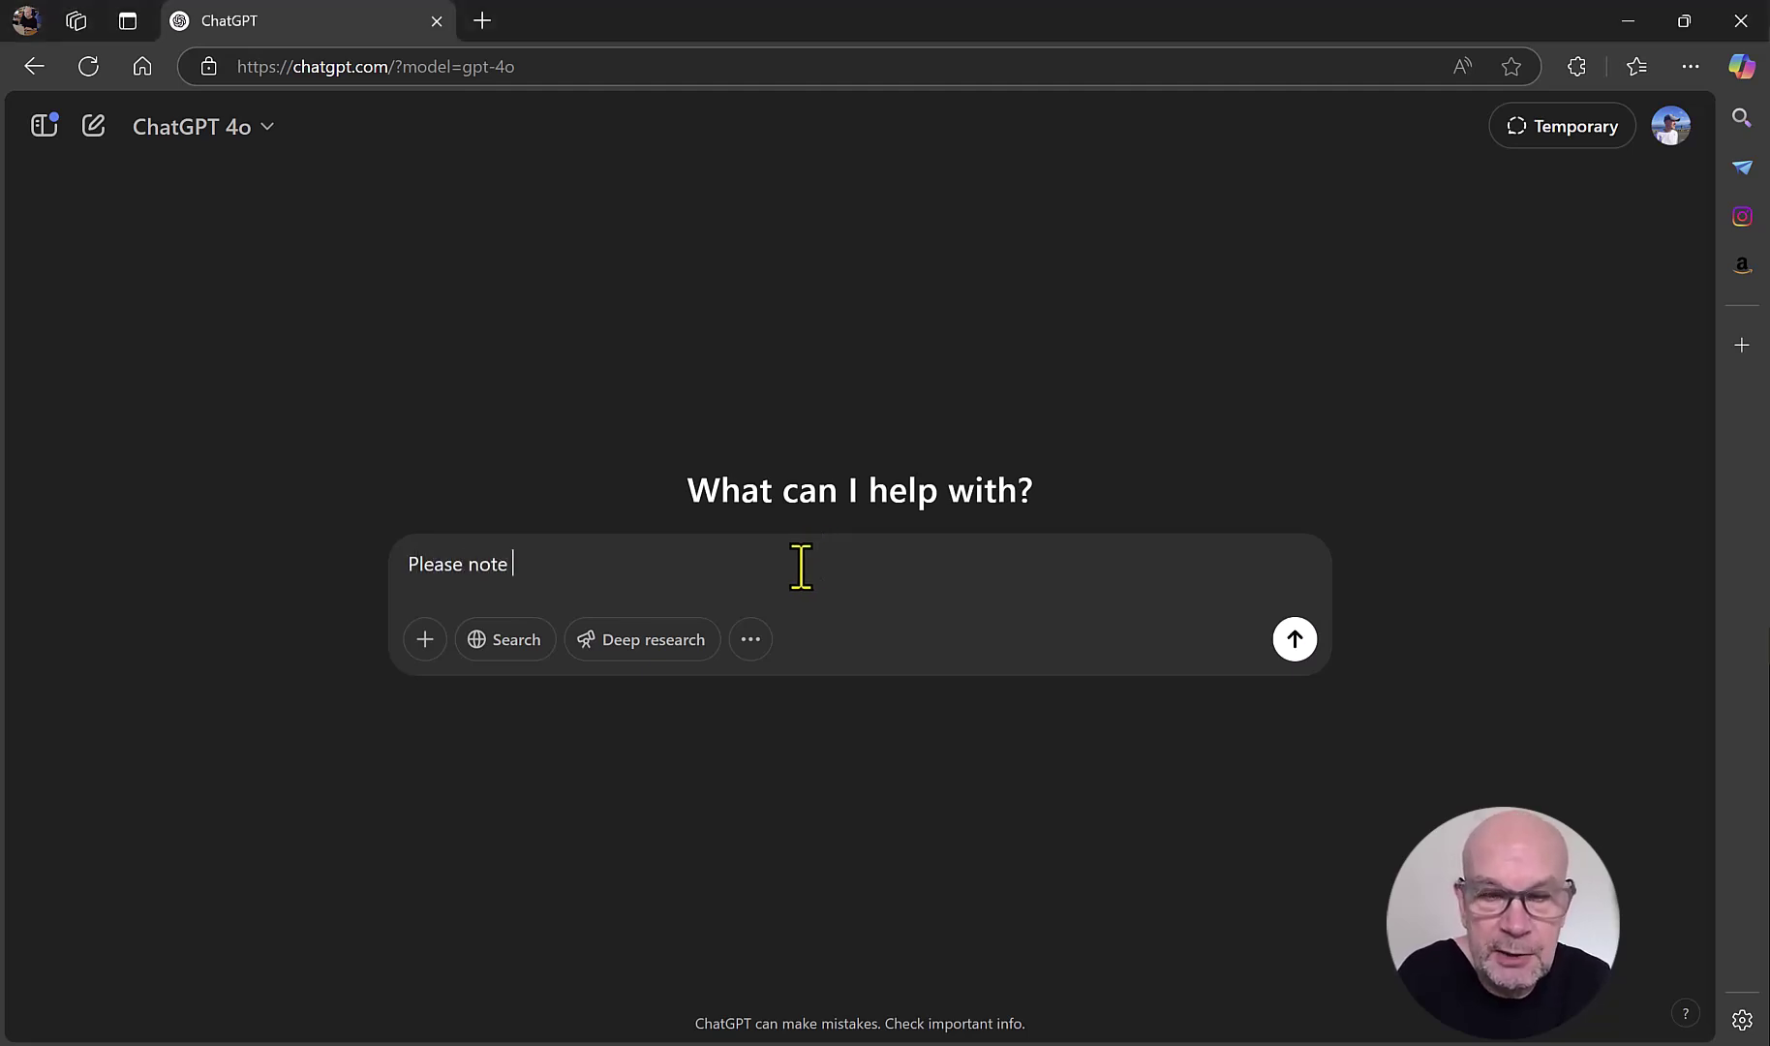
pyautogui.write('o use ')
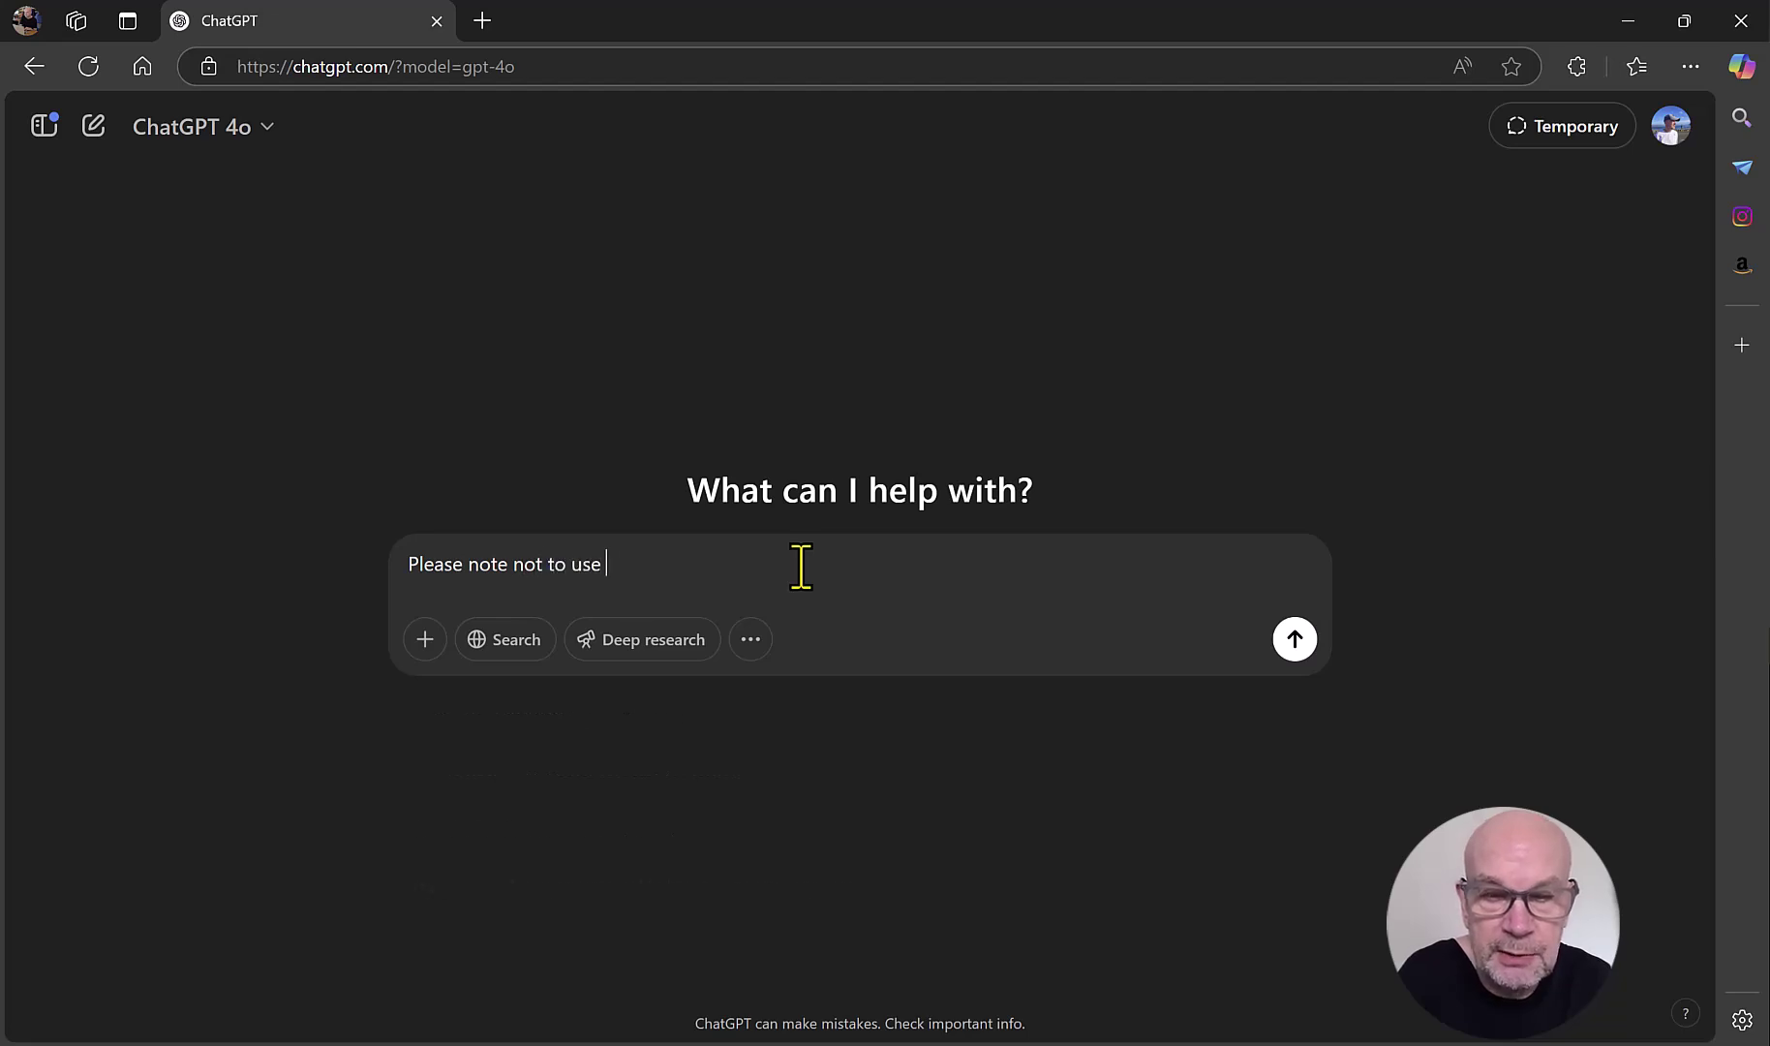
pyautogui.write('colons in headings')
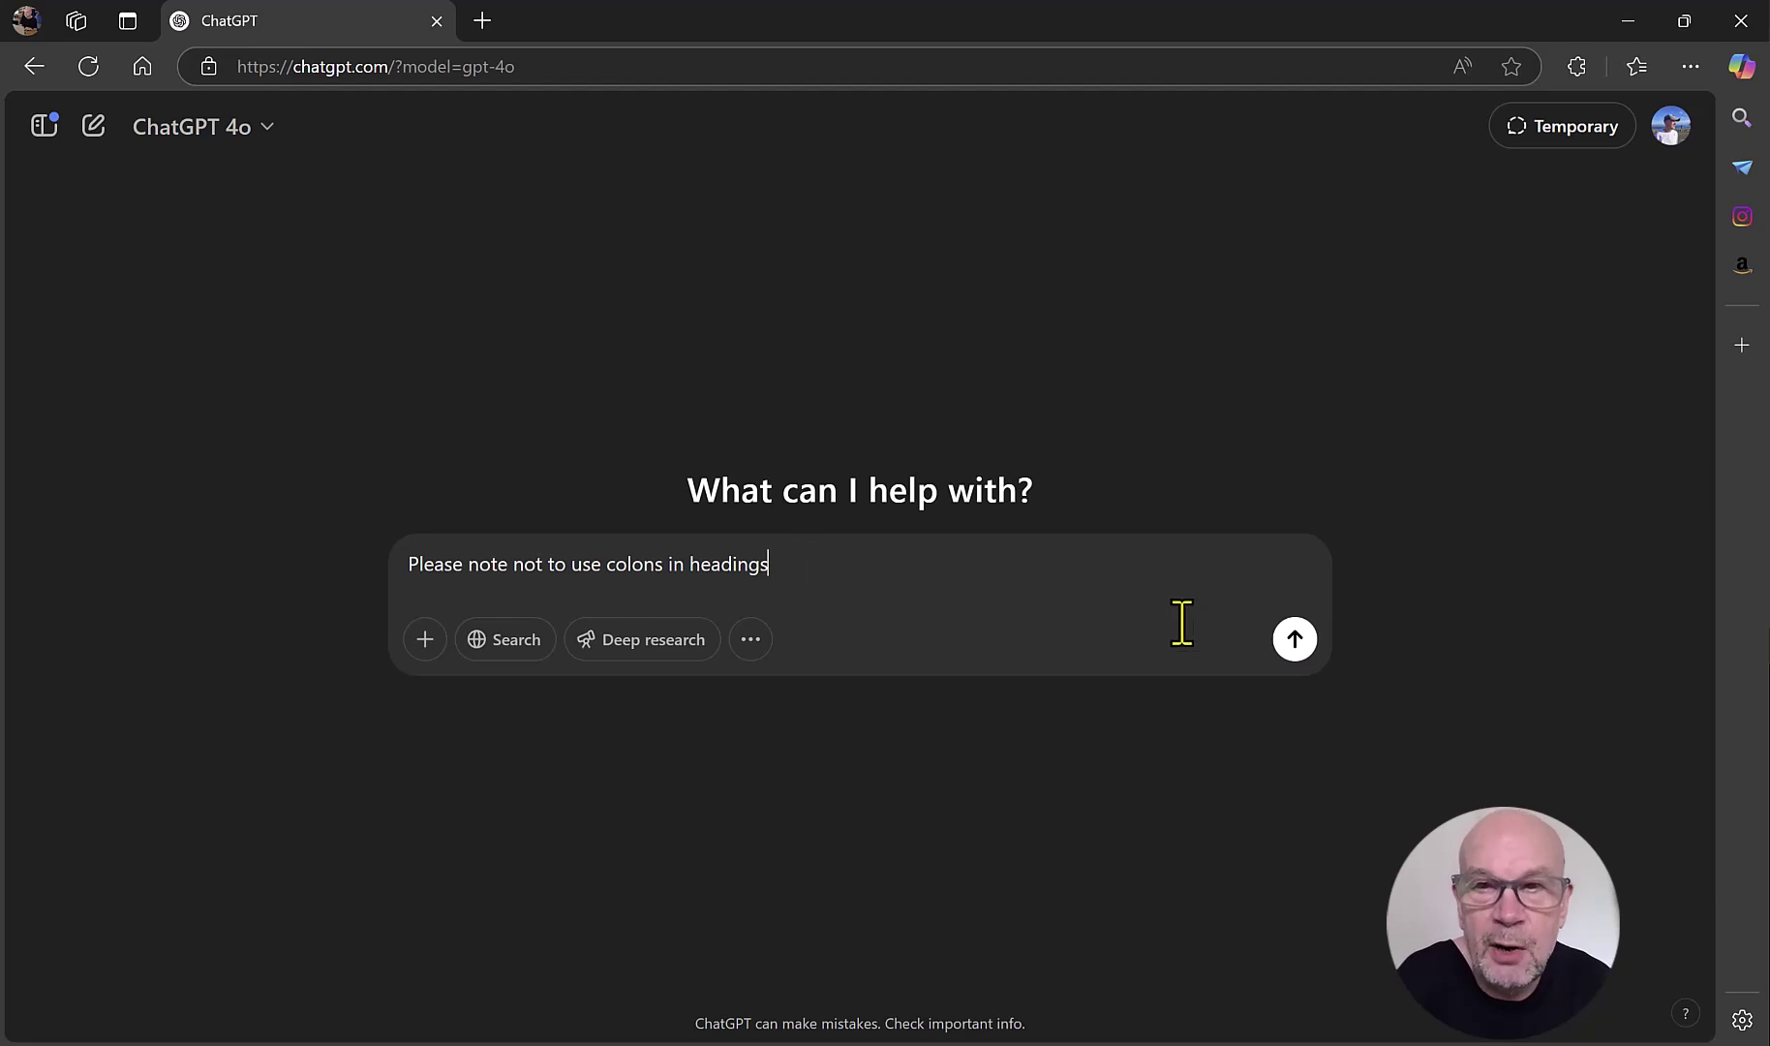
pyautogui.click(1292, 645)
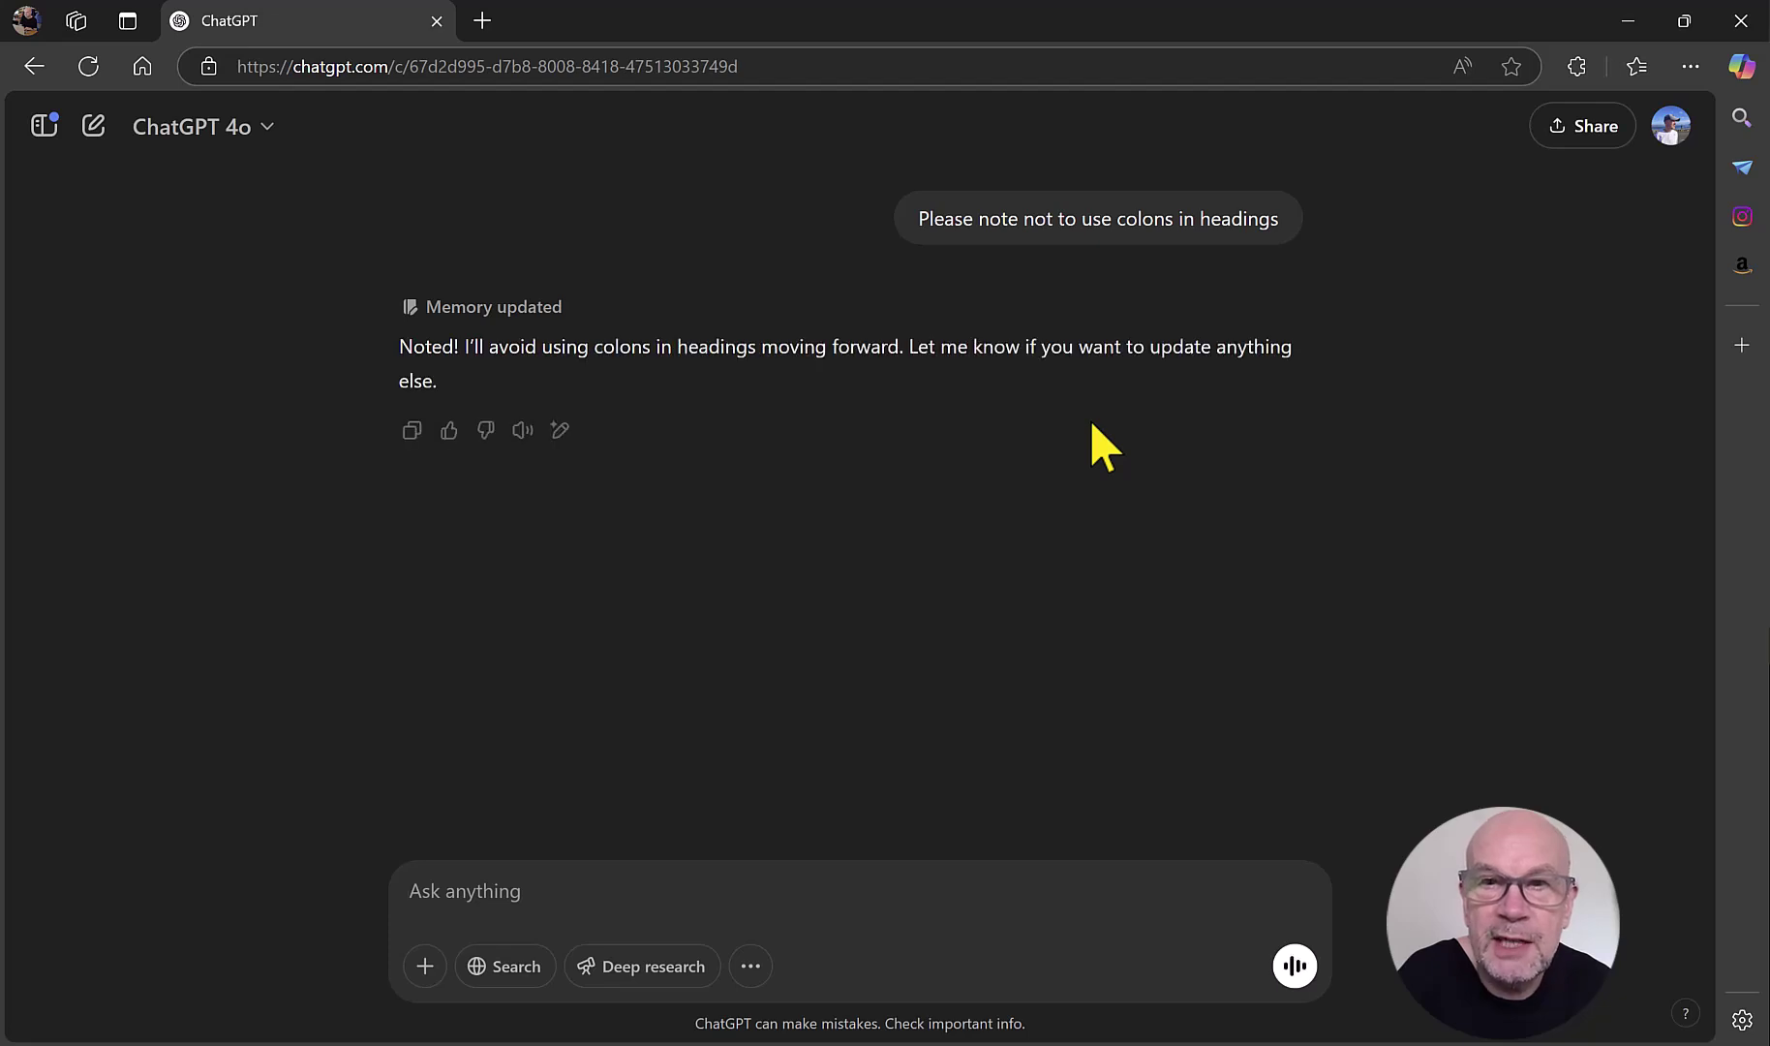
pyautogui.click(543, 310)
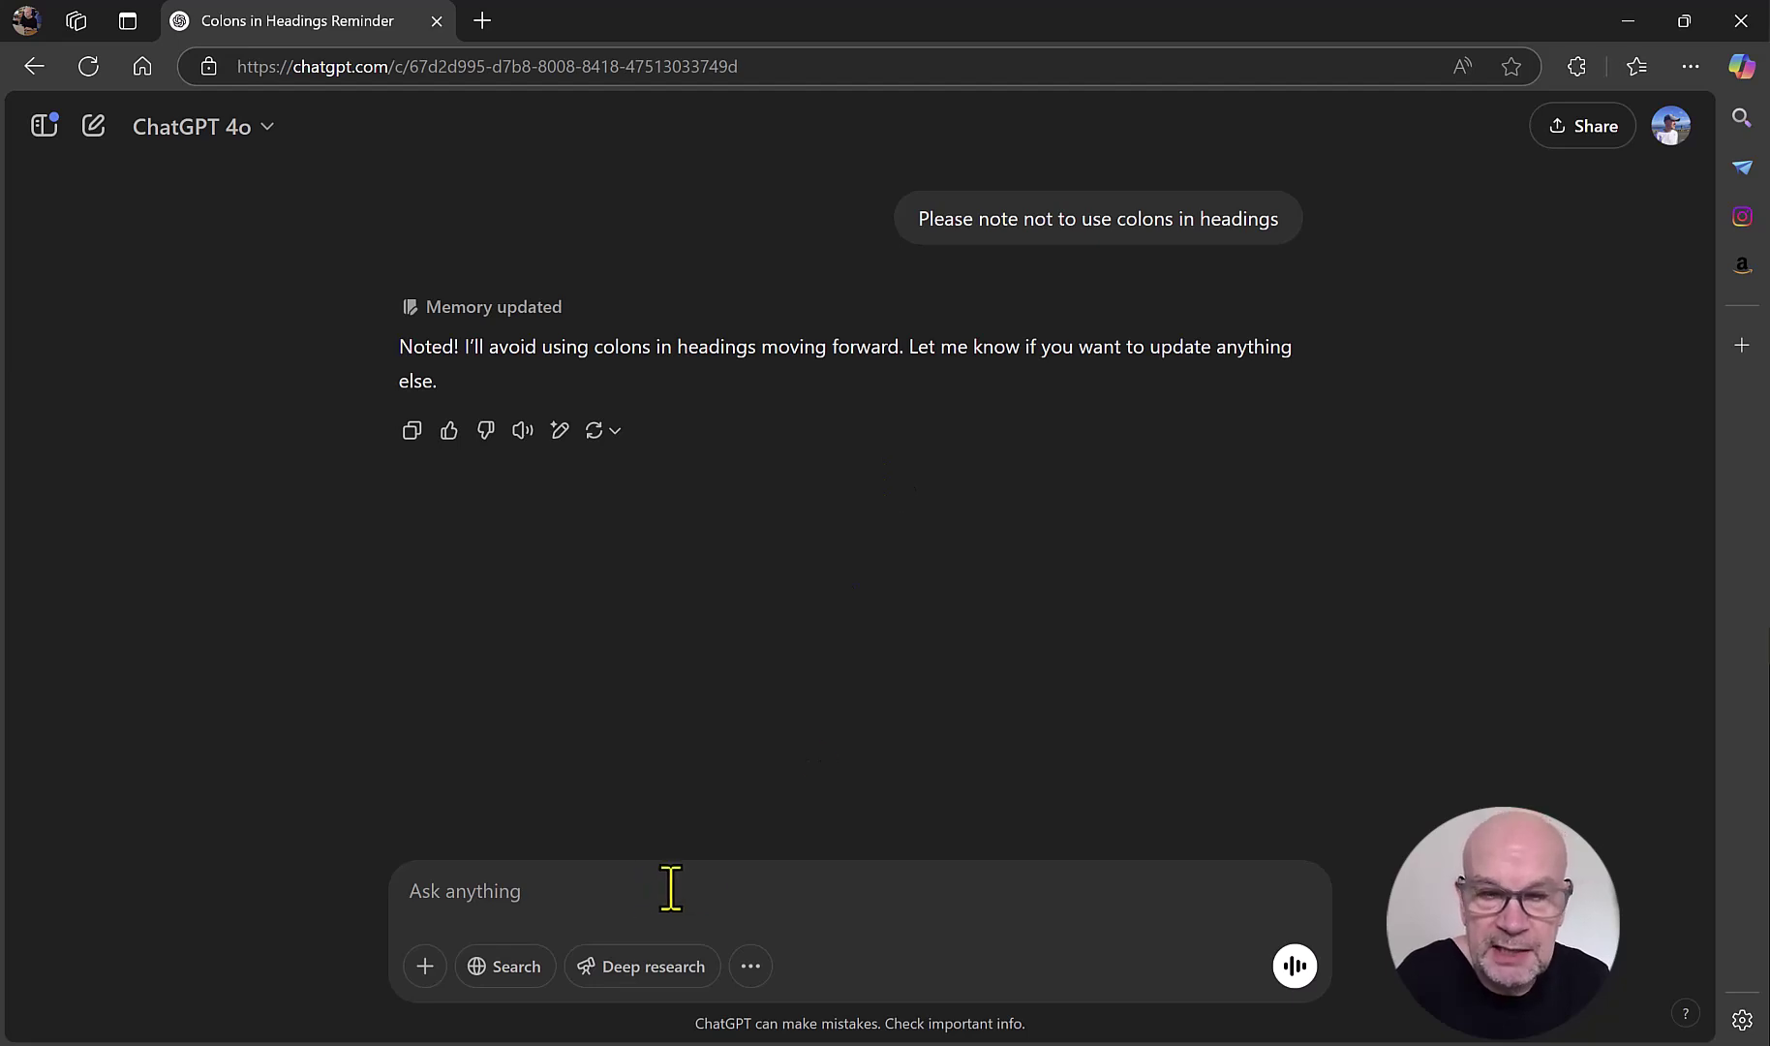
# Ask "Please tell me everything you have in your memory about nilc.co.uk" and read the reply to its end.
pyautogui.write('Please te')
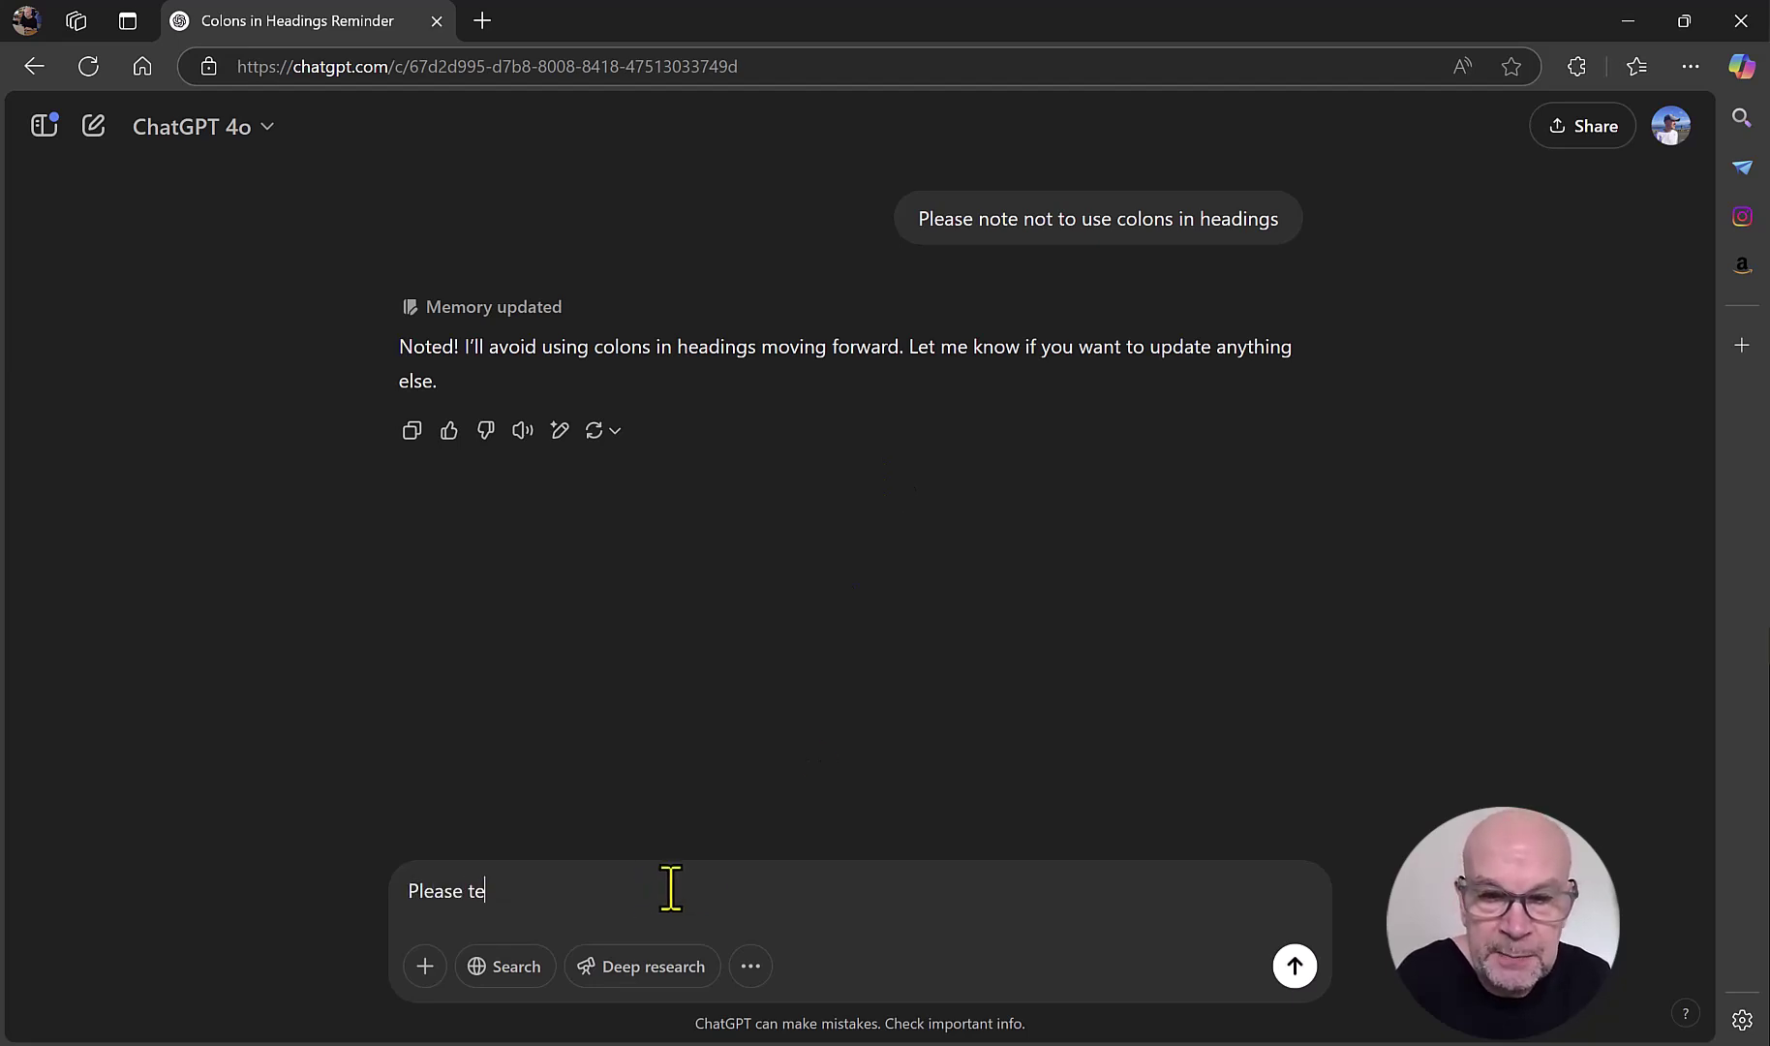
pyautogui.write('ll me verything')
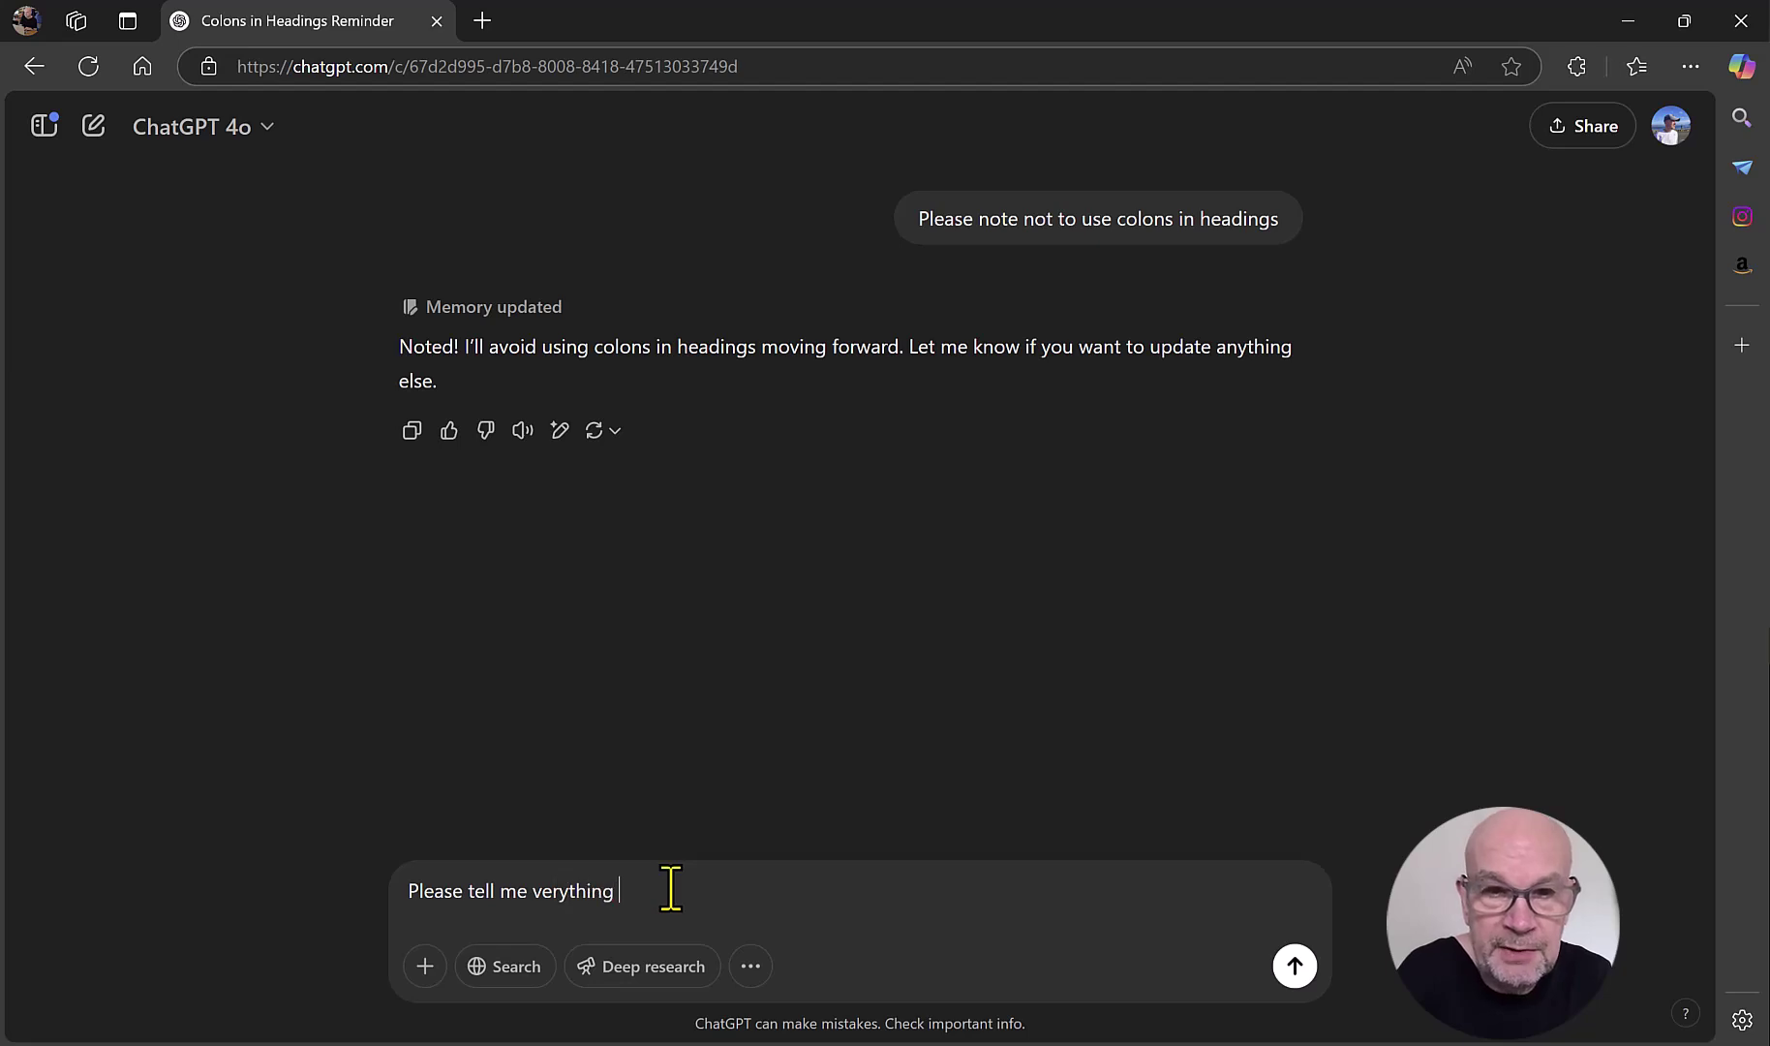
pyautogui.hotkey('ctrl', 'BackSpace')
pyautogui.write('ever')
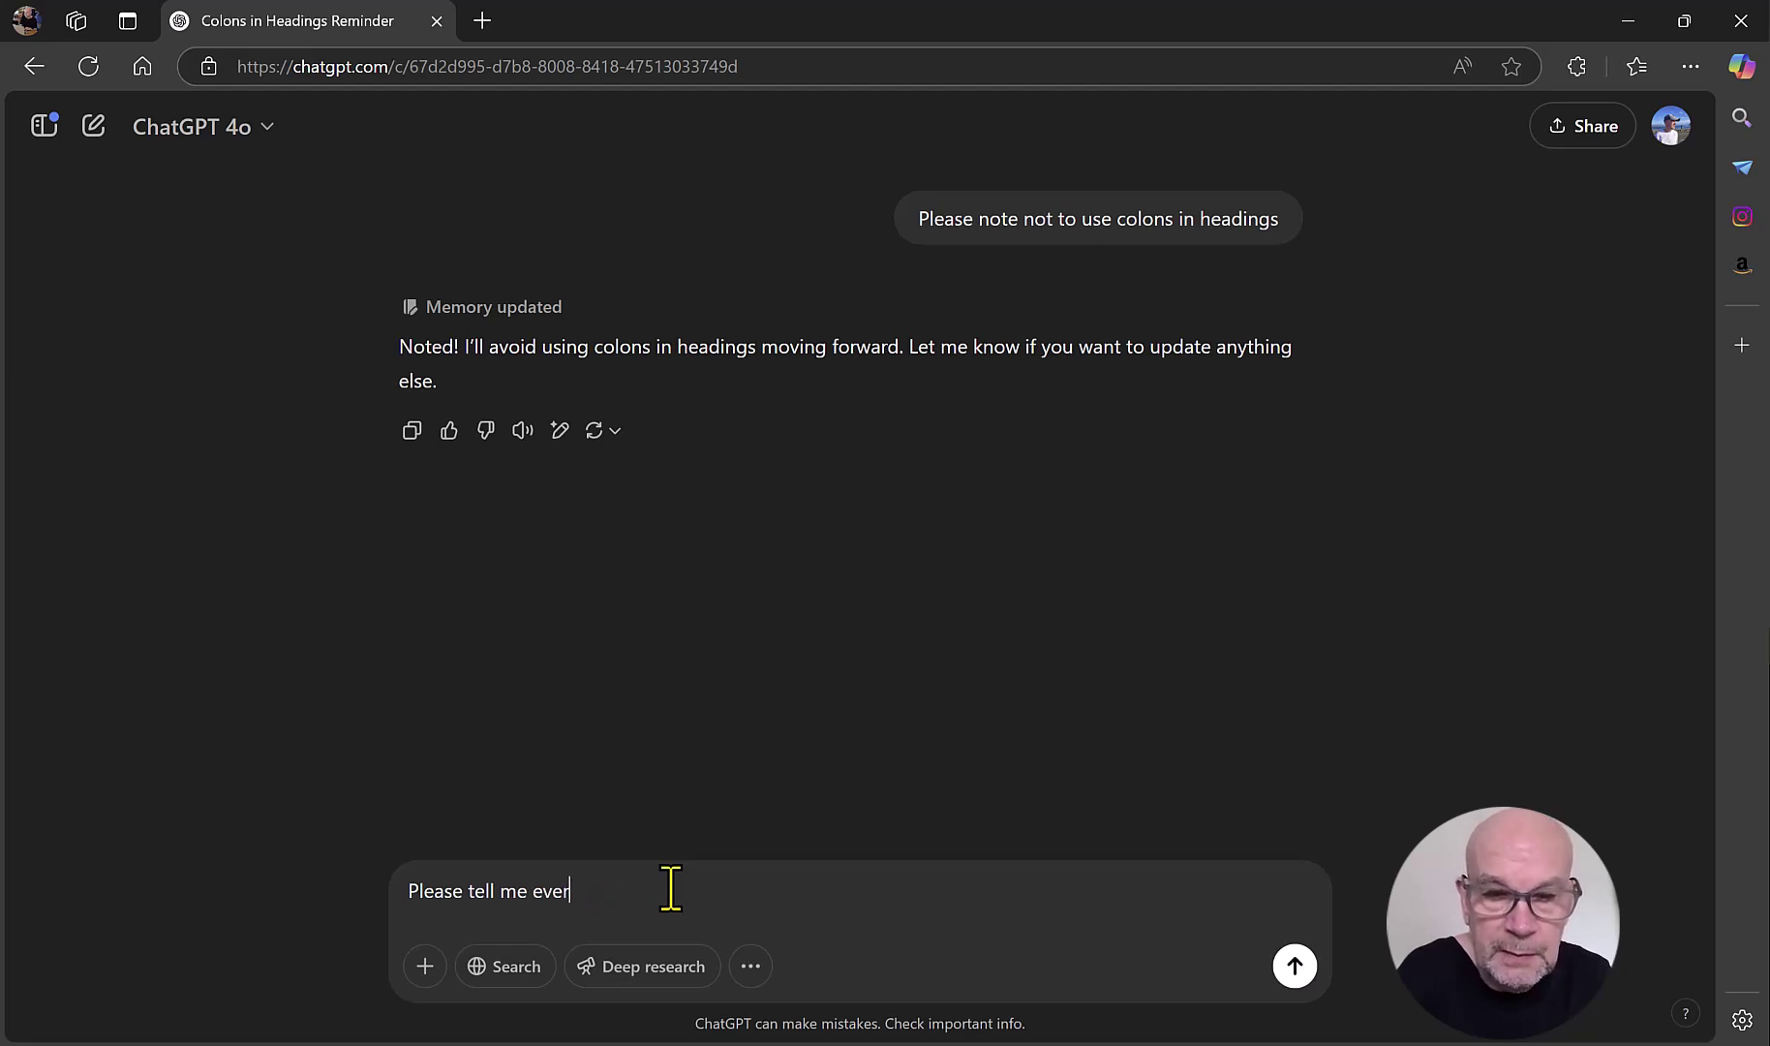
pyautogui.write('ything you')
pyautogui.press('BackSpace')
pyautogui.press('BackSpace')
pyautogui.press('BackSpace')
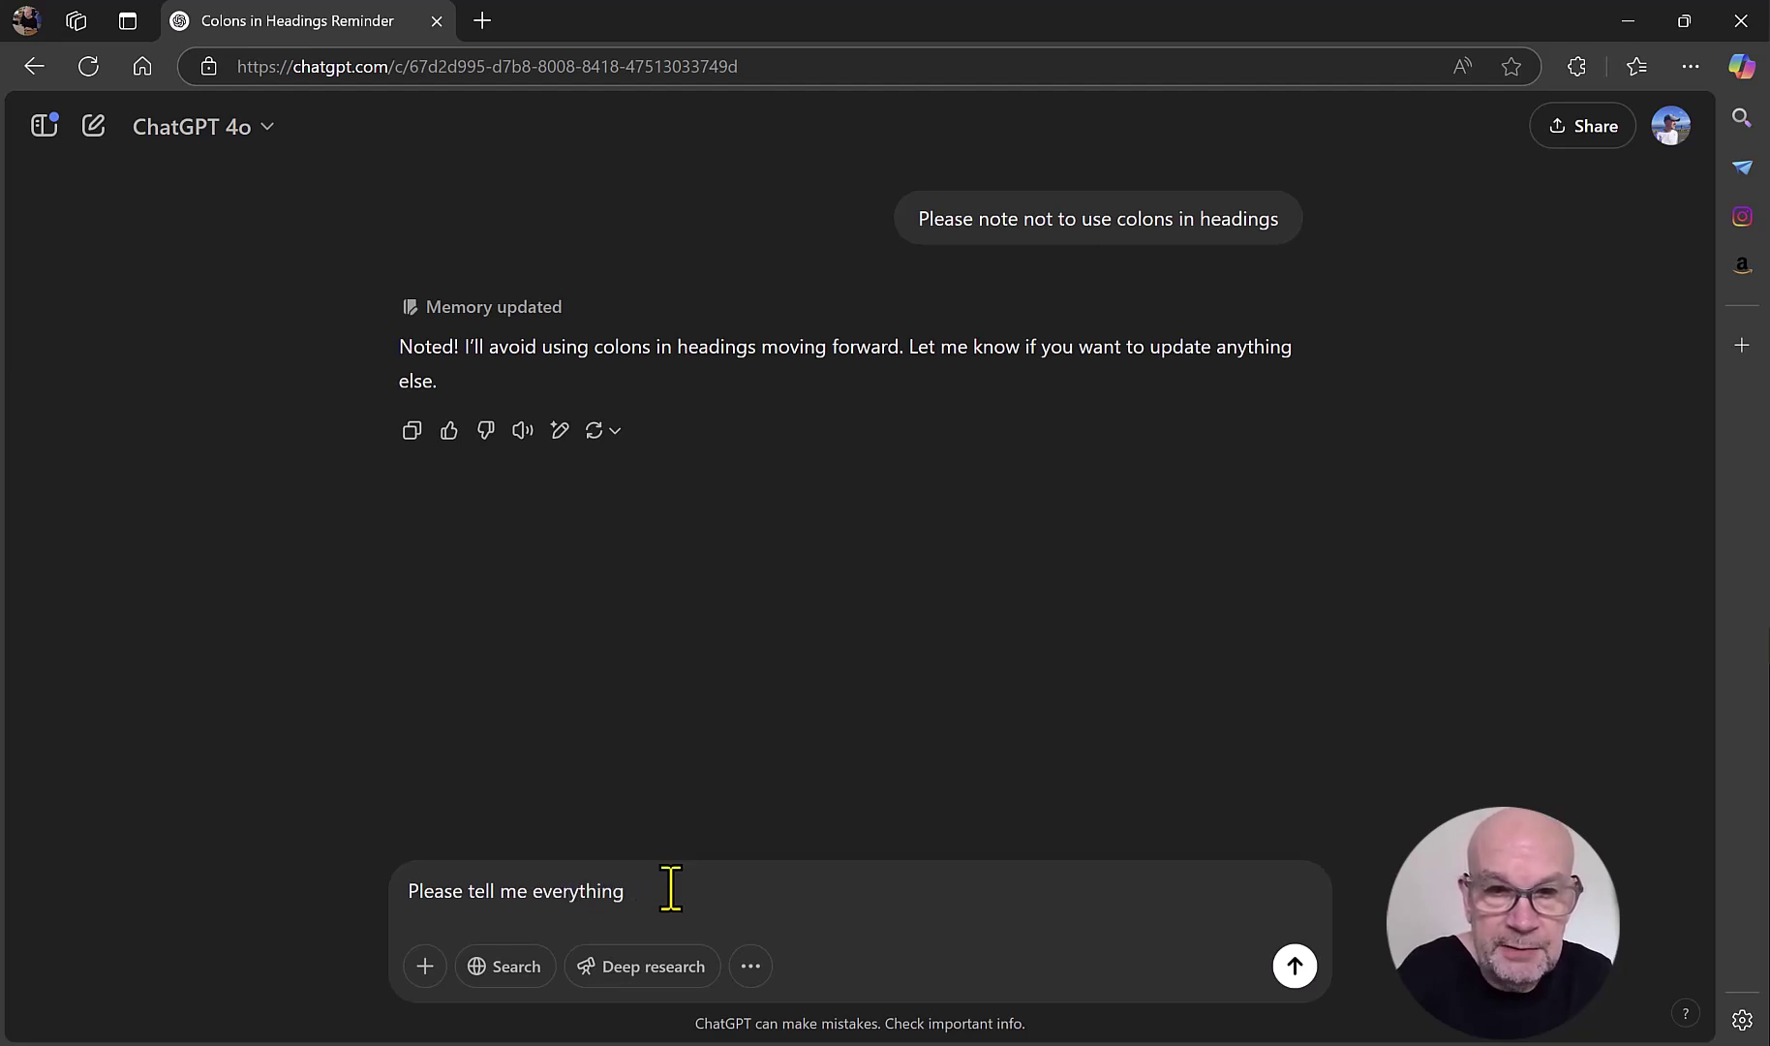
pyautogui.write('you have in you')
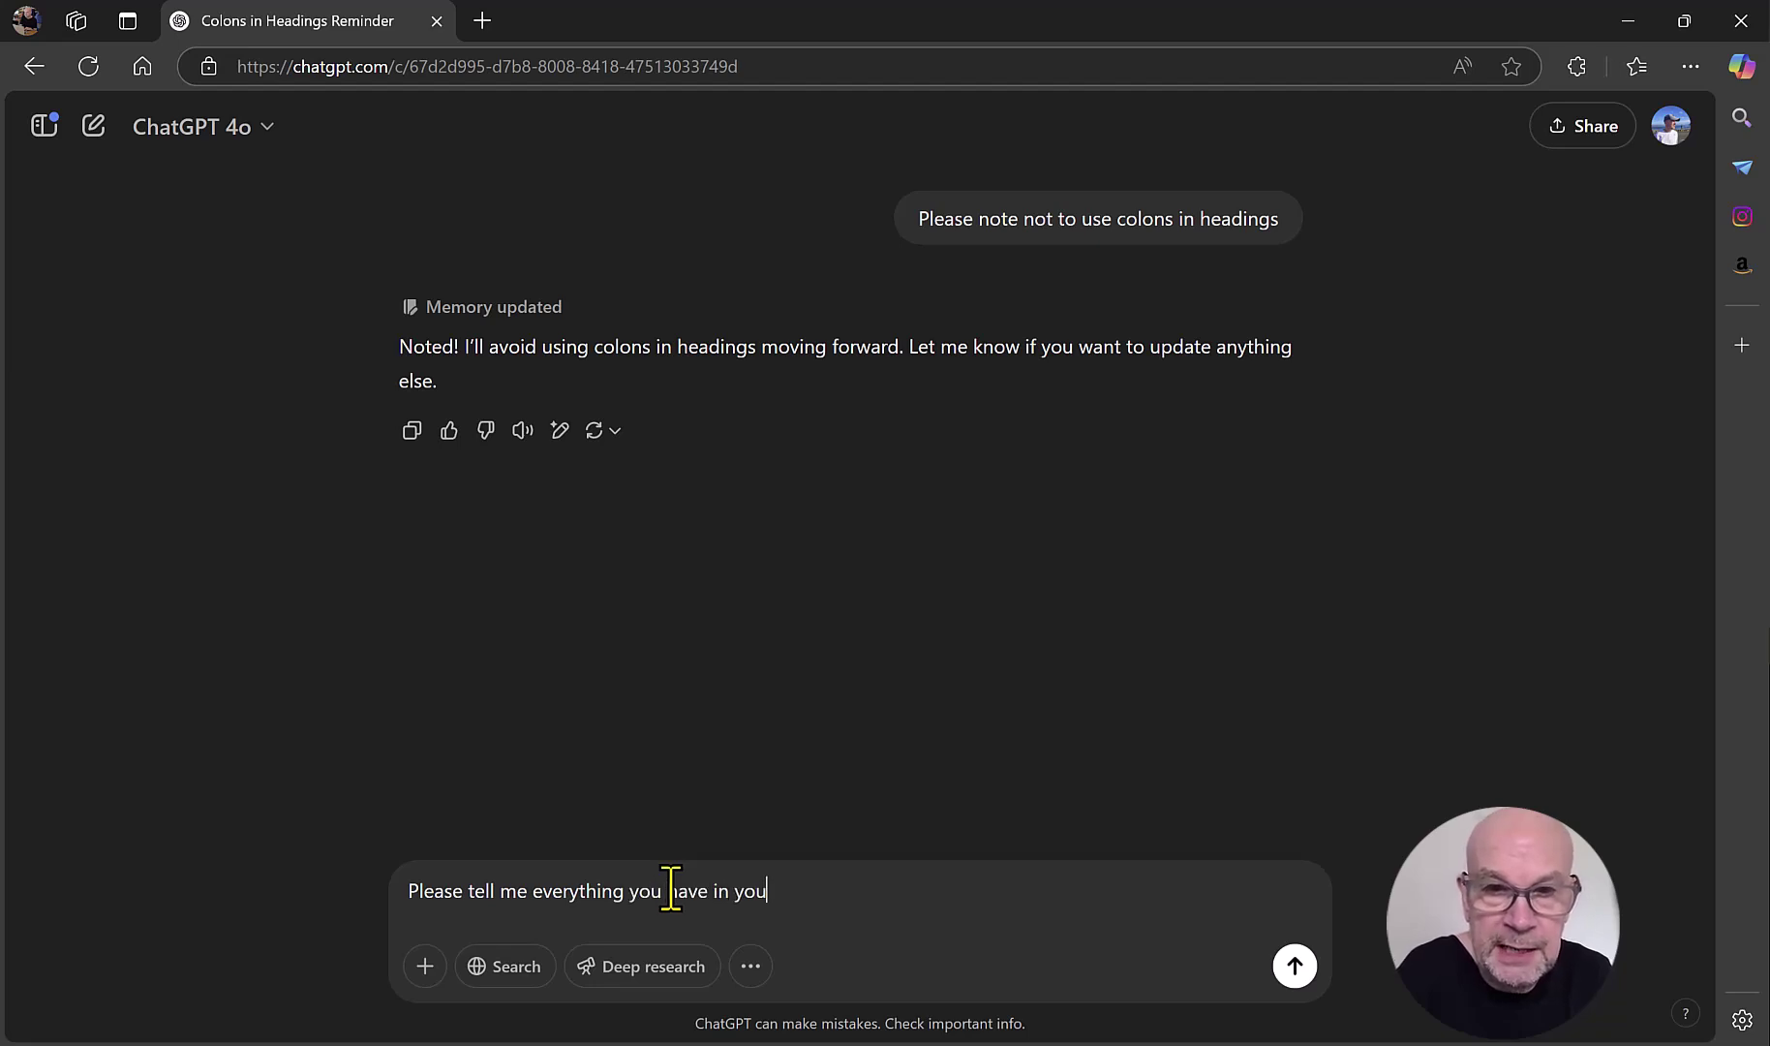
pyautogui.write('r memory a')
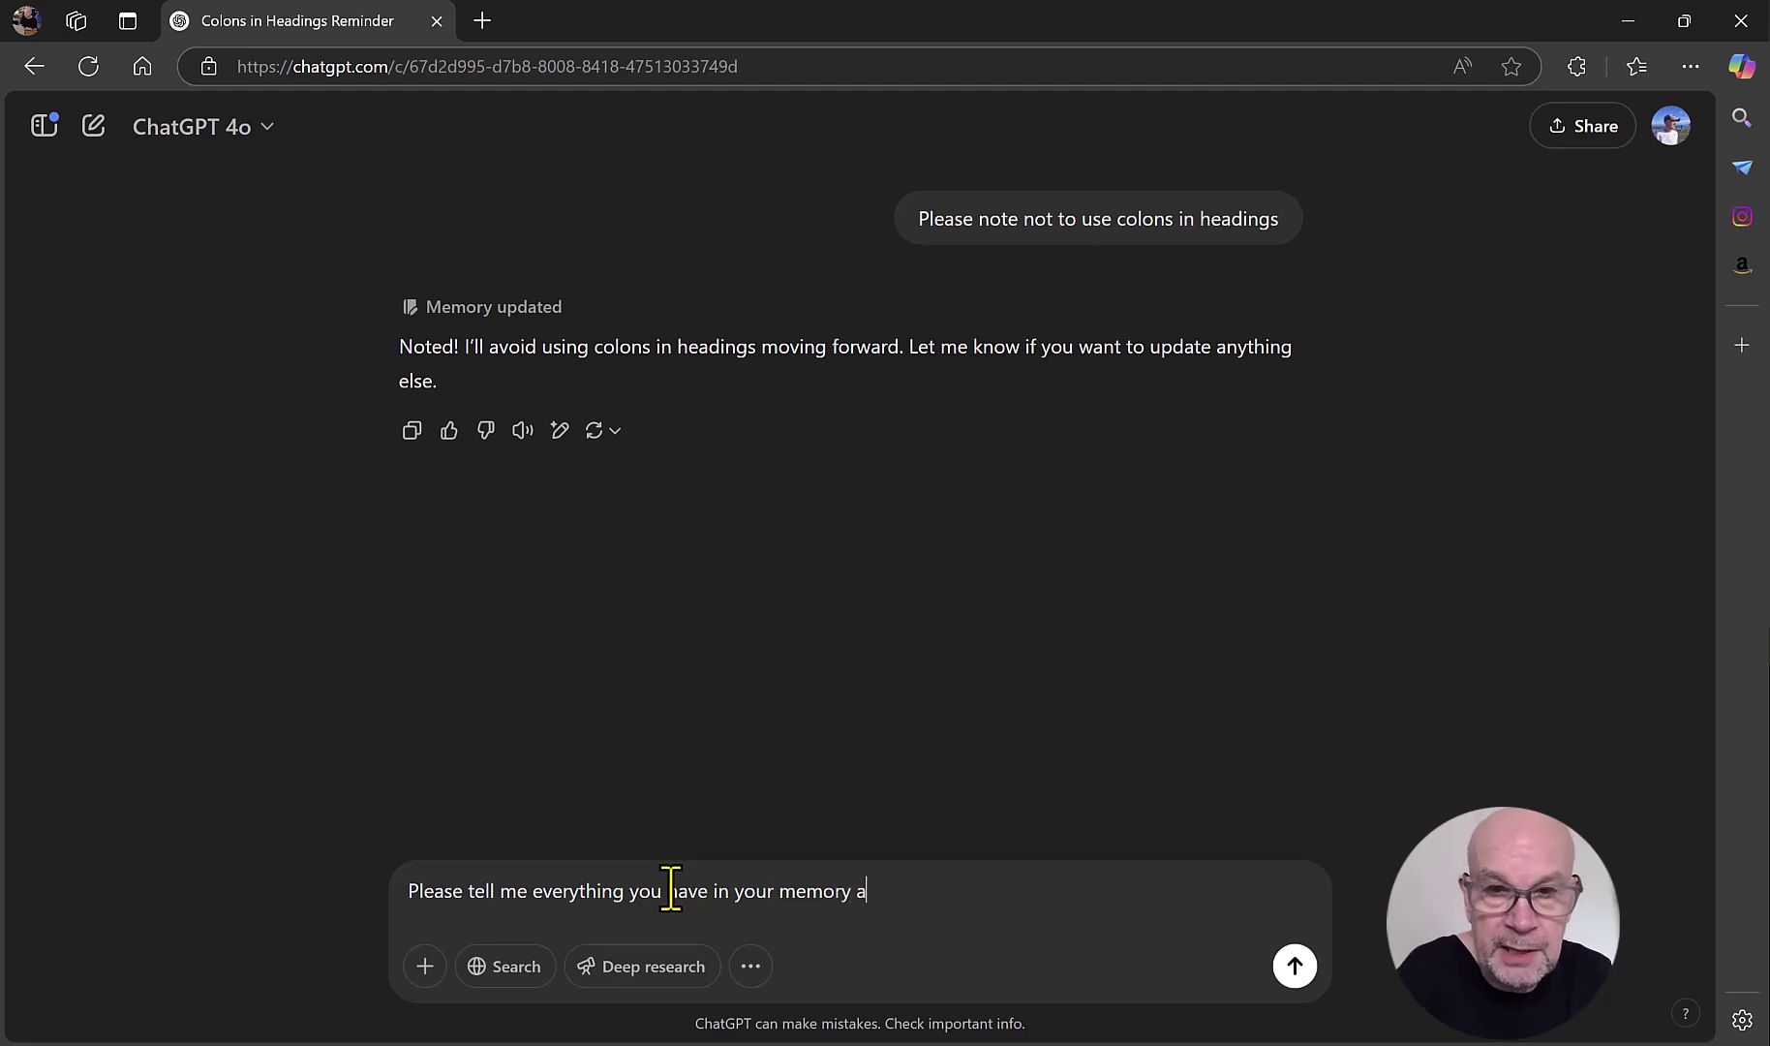
pyautogui.write('bout nilc.co.uk')
pyautogui.press('Return')
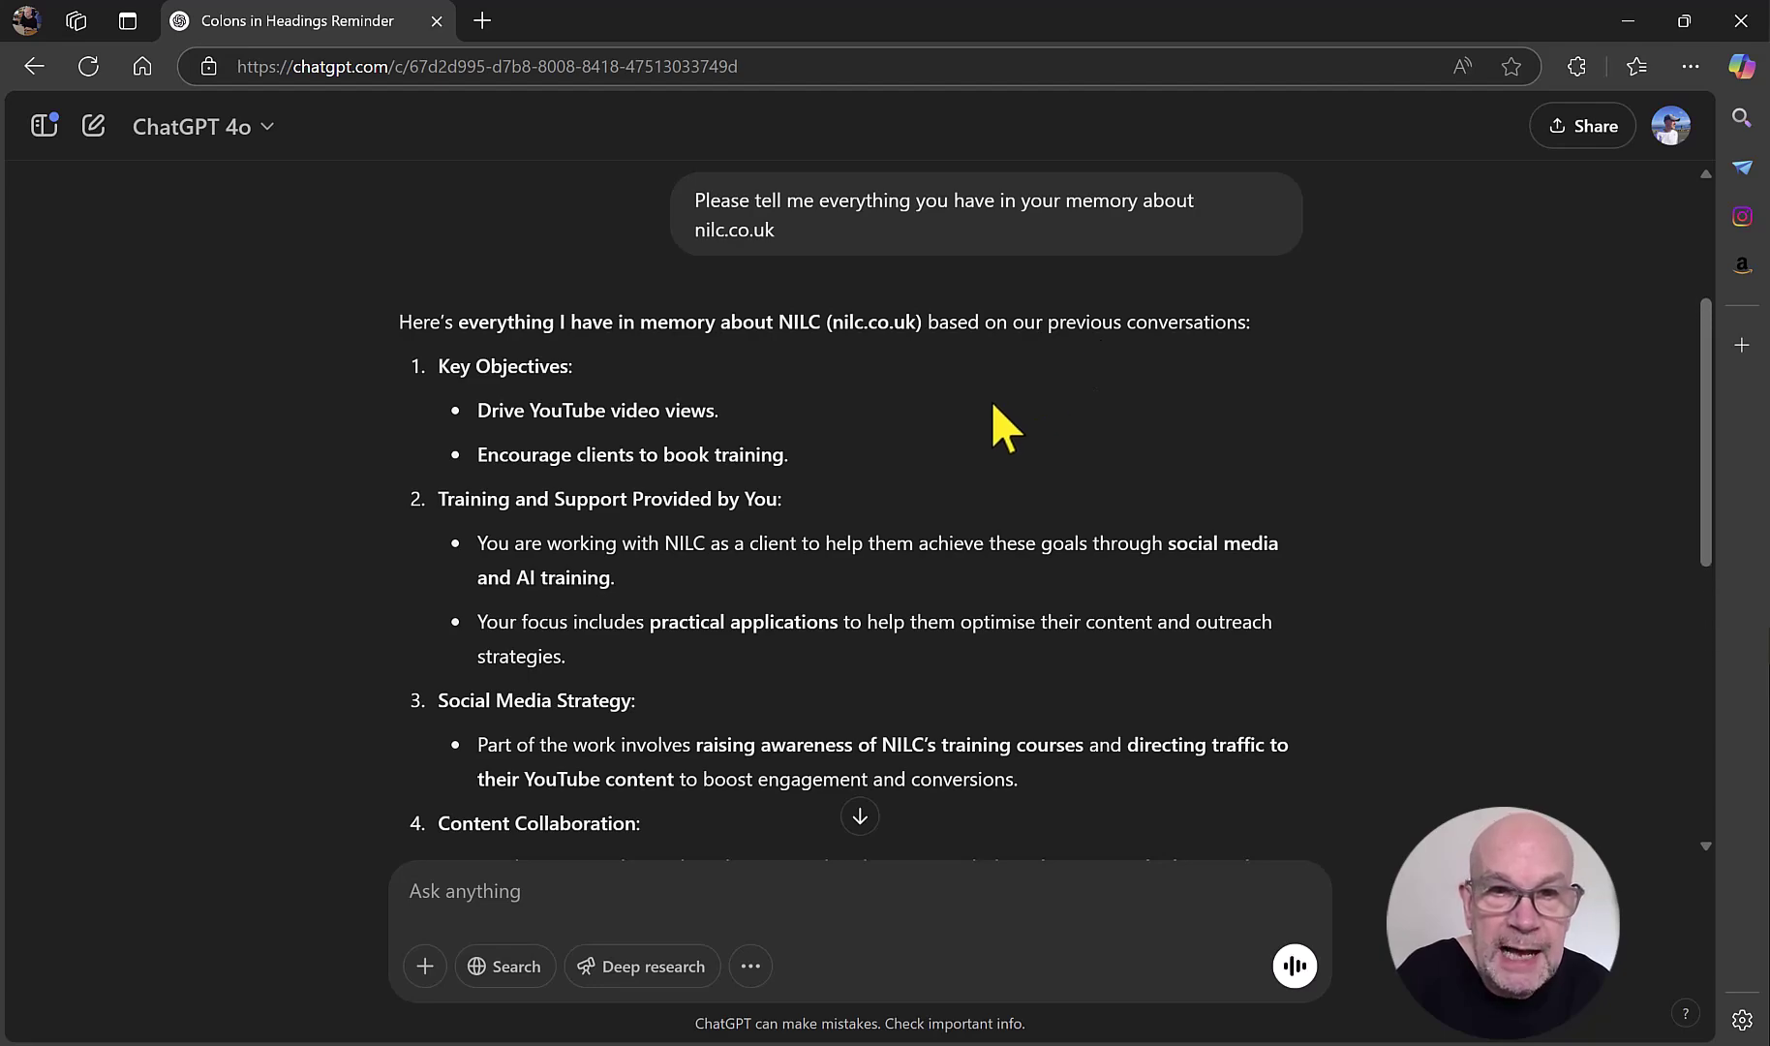
pyautogui.scroll(-6, 993, 407)
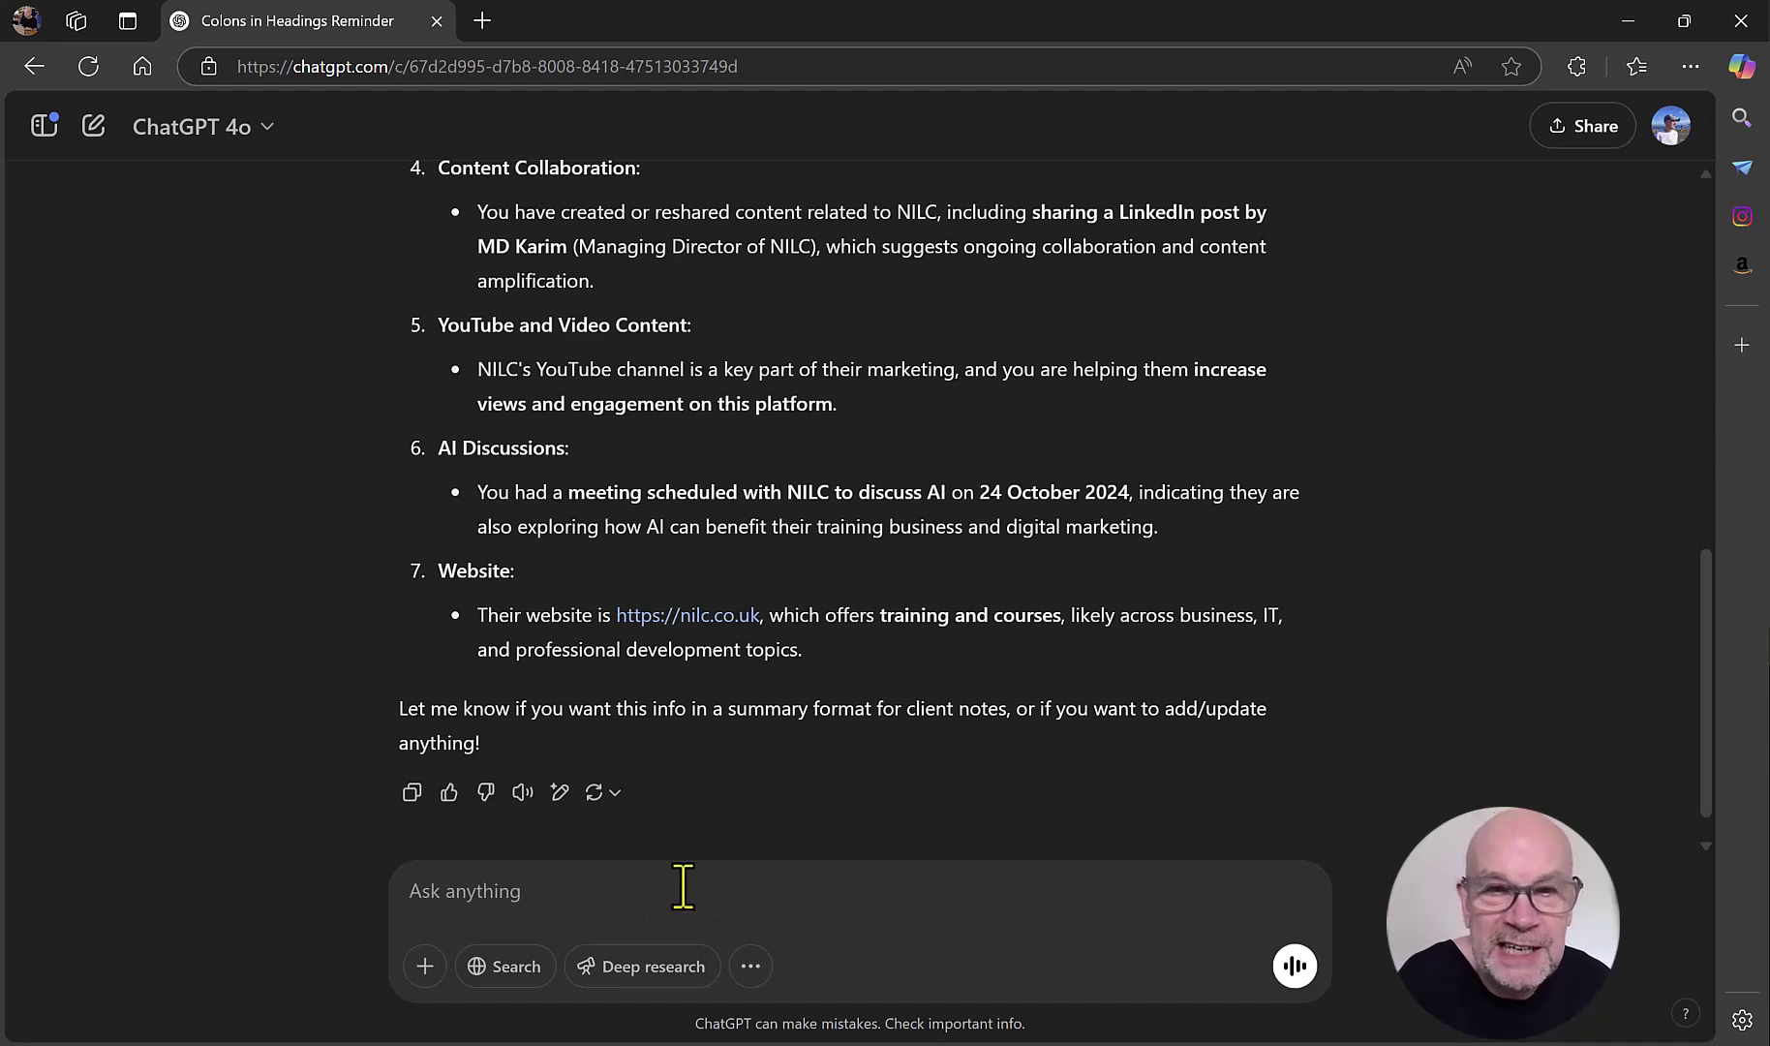
# Send the prompt "Please tell me everything that you have stored in your memory".
pyautogui.write('P')
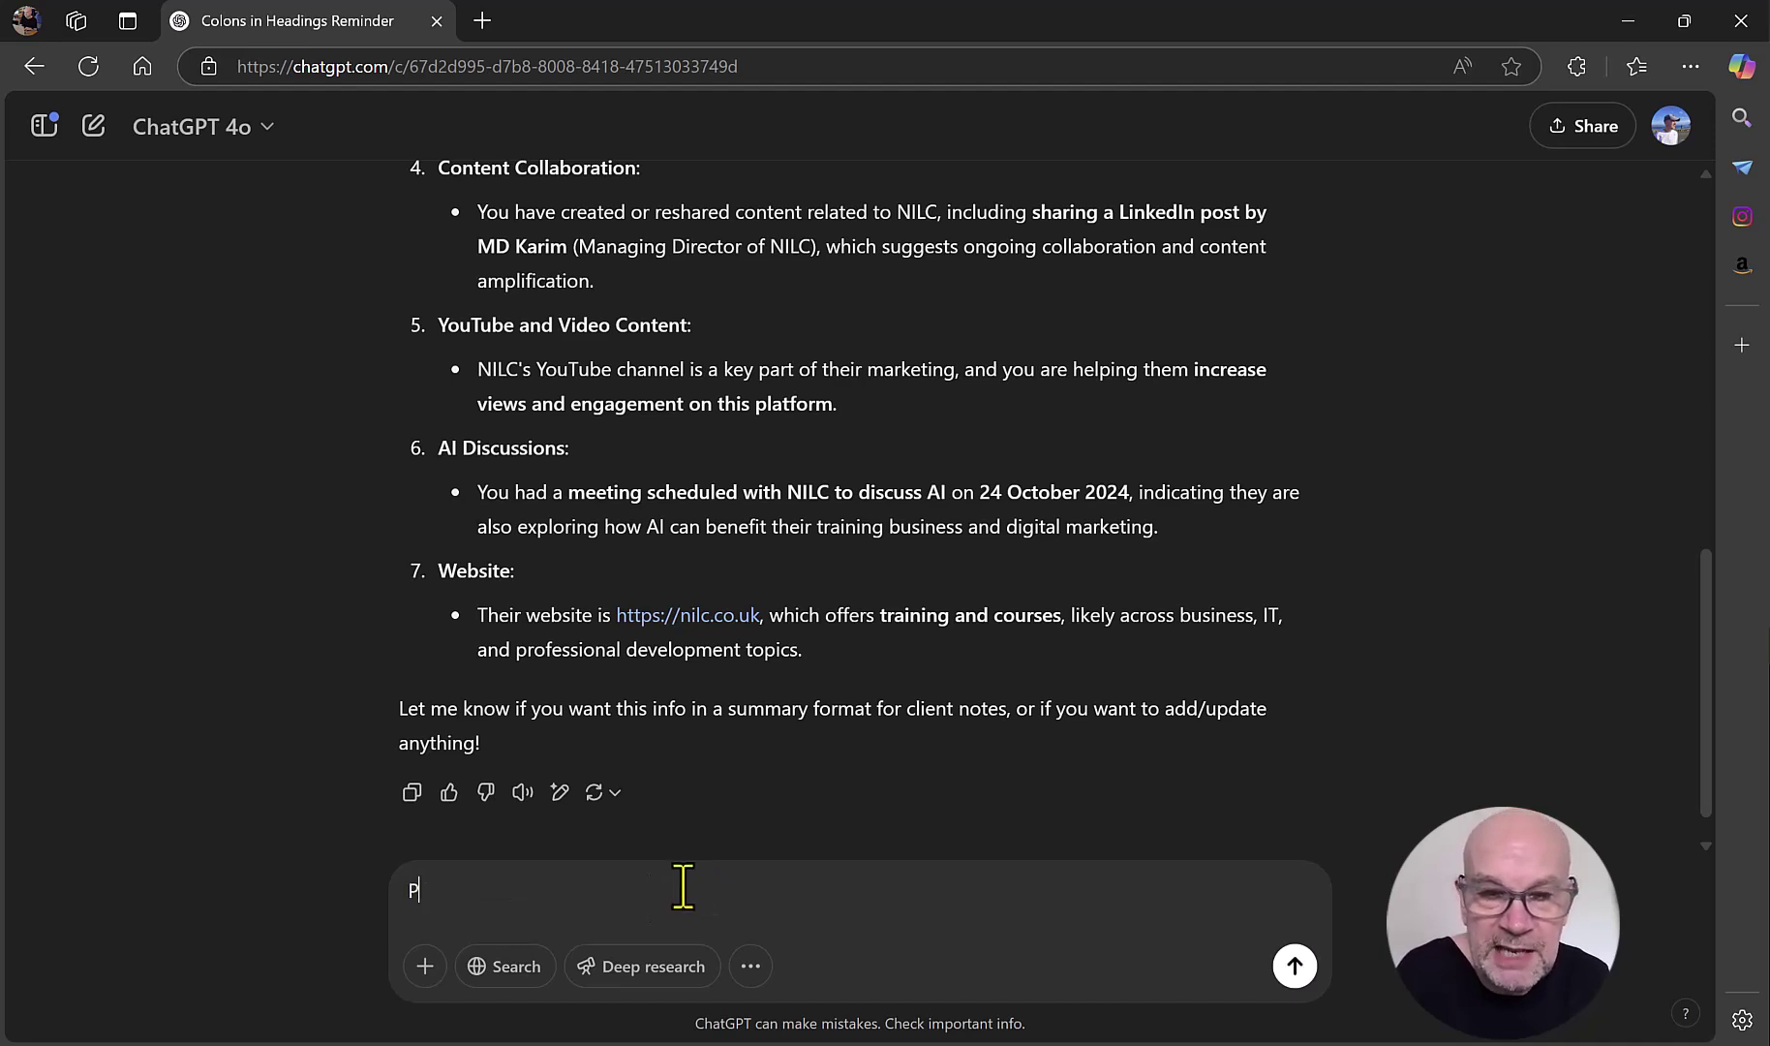
pyautogui.write('lease tell me everything that you have stored in your memory')
pyautogui.press('Return')
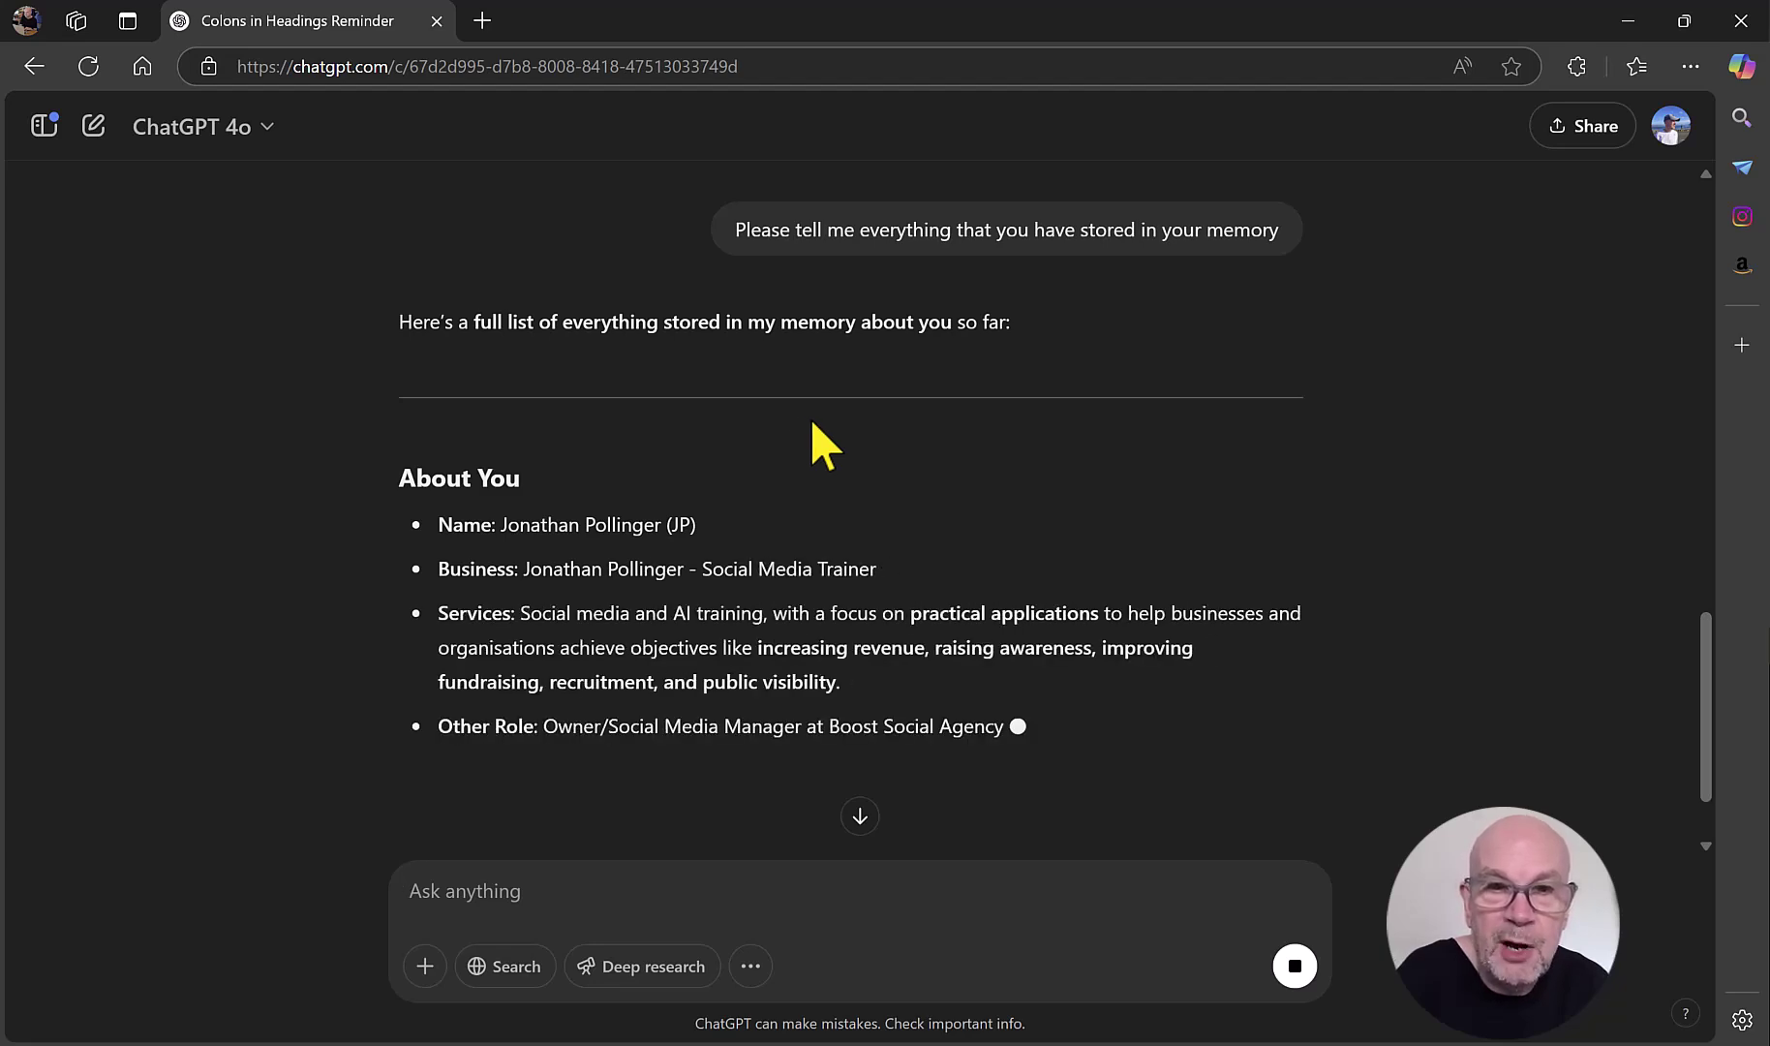
# Read through the full memory list in the reply, from the profile details to the novel writing section.
pyautogui.scroll(-1, 815, 436)
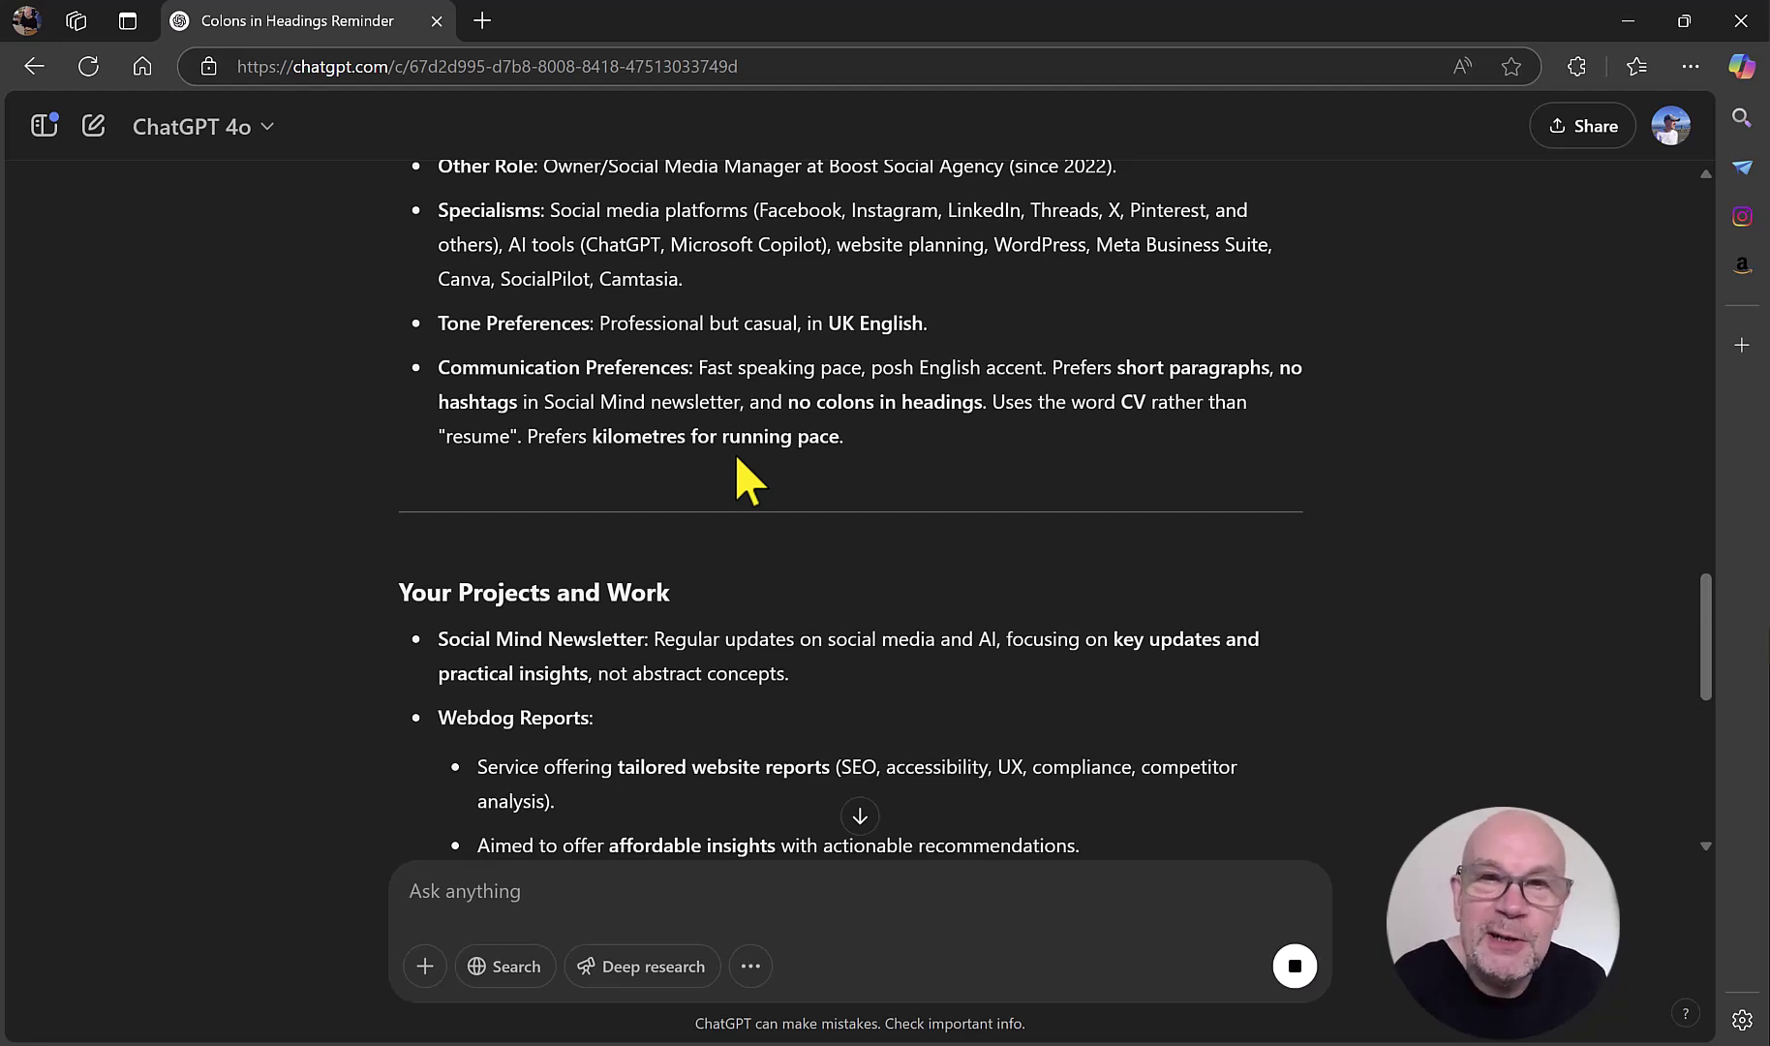
pyautogui.scroll(-6, 869, 492)
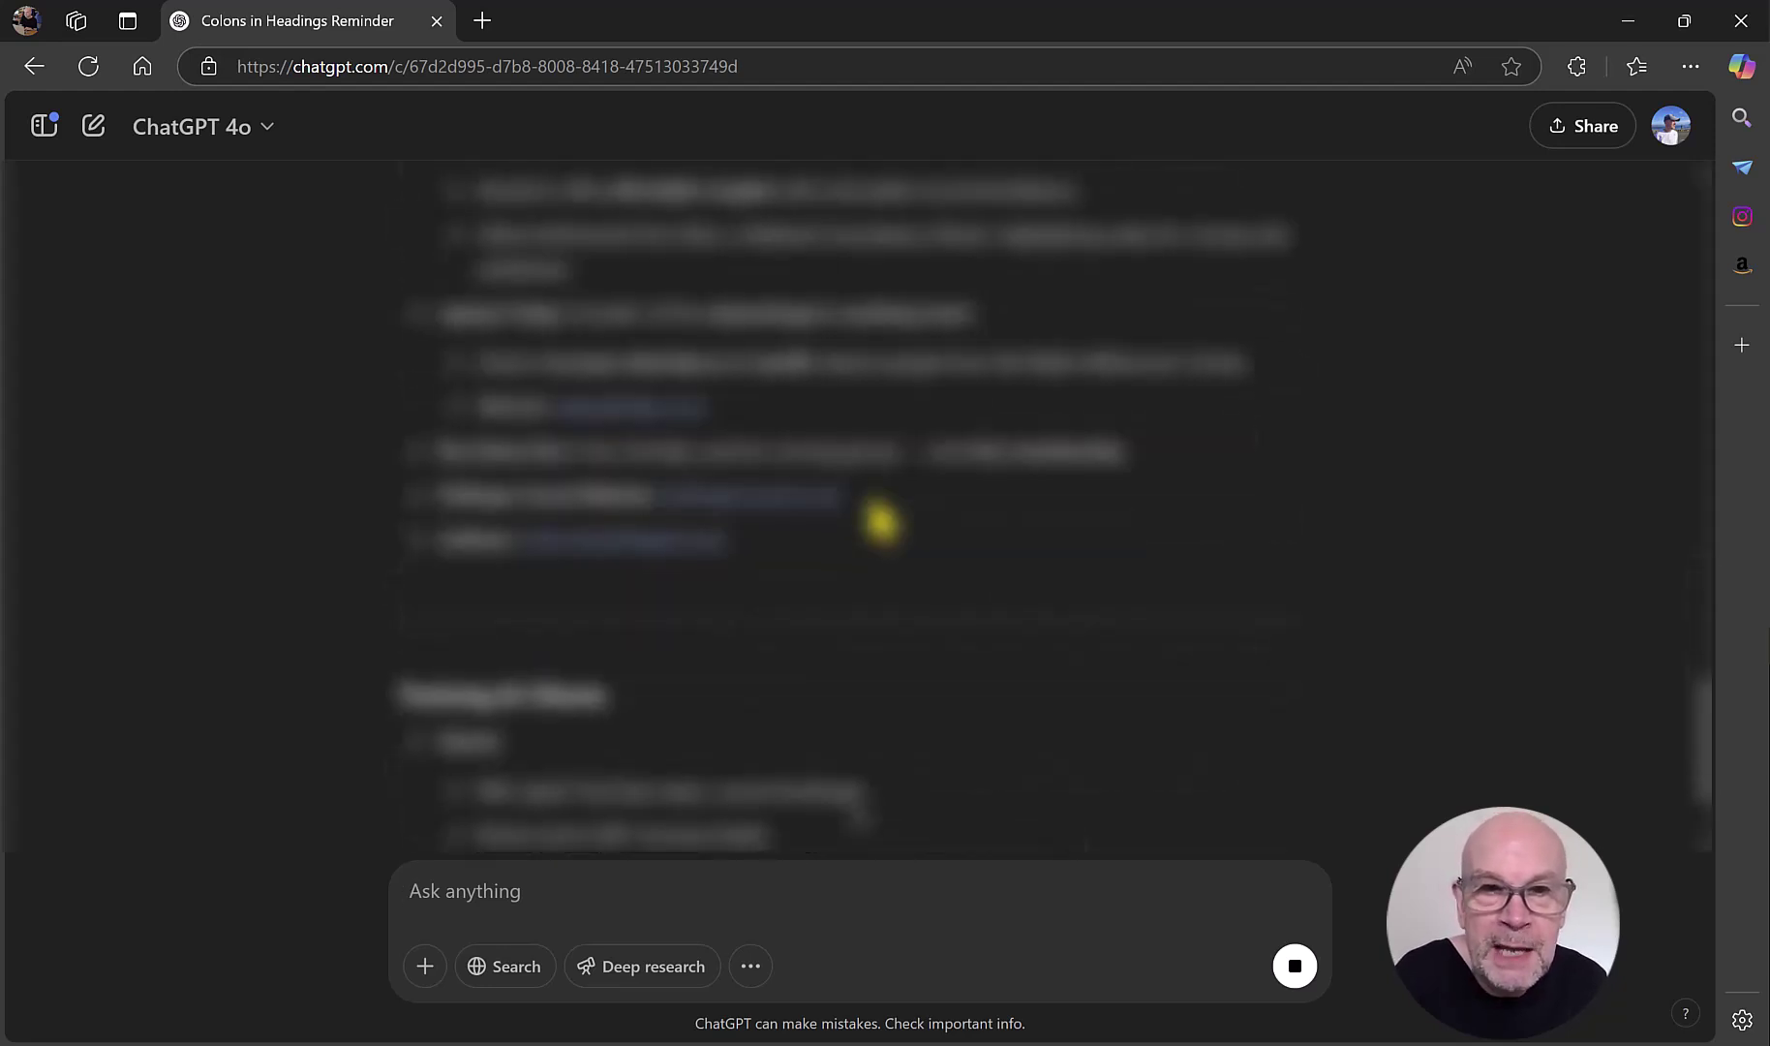
pyautogui.scroll(-3, 879, 521)
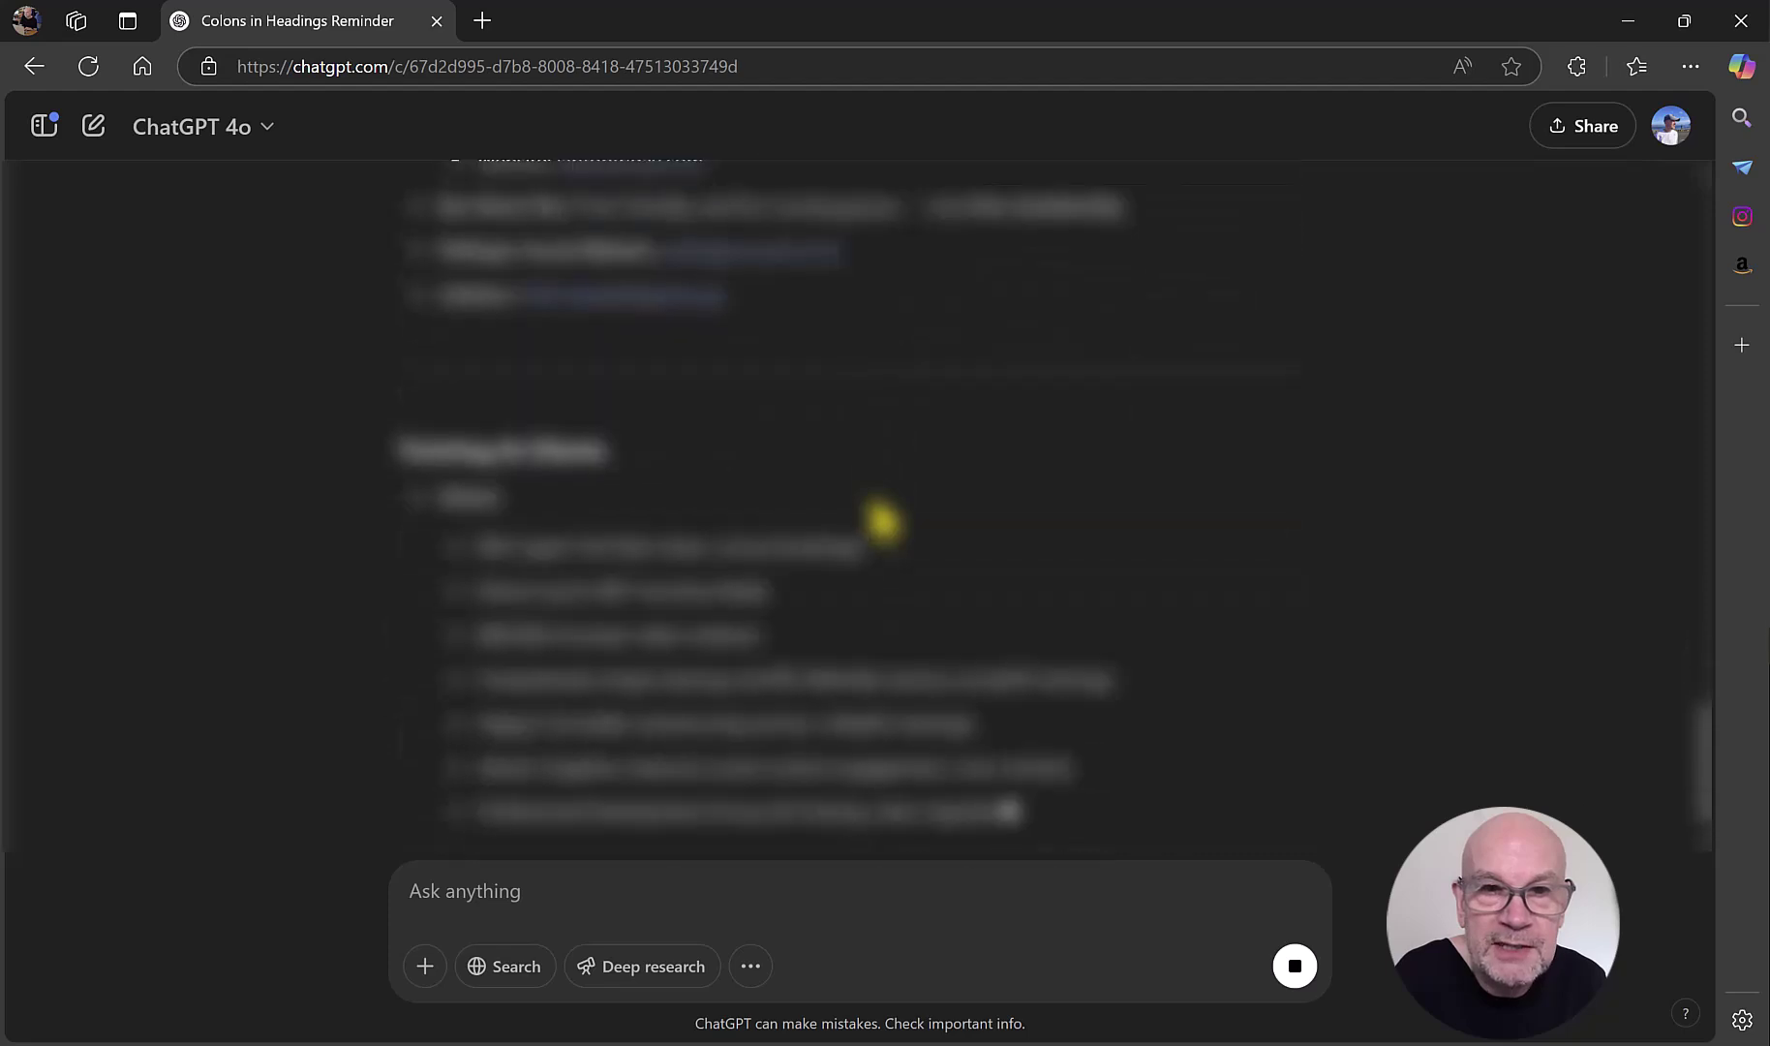
pyautogui.scroll(-3, 884, 521)
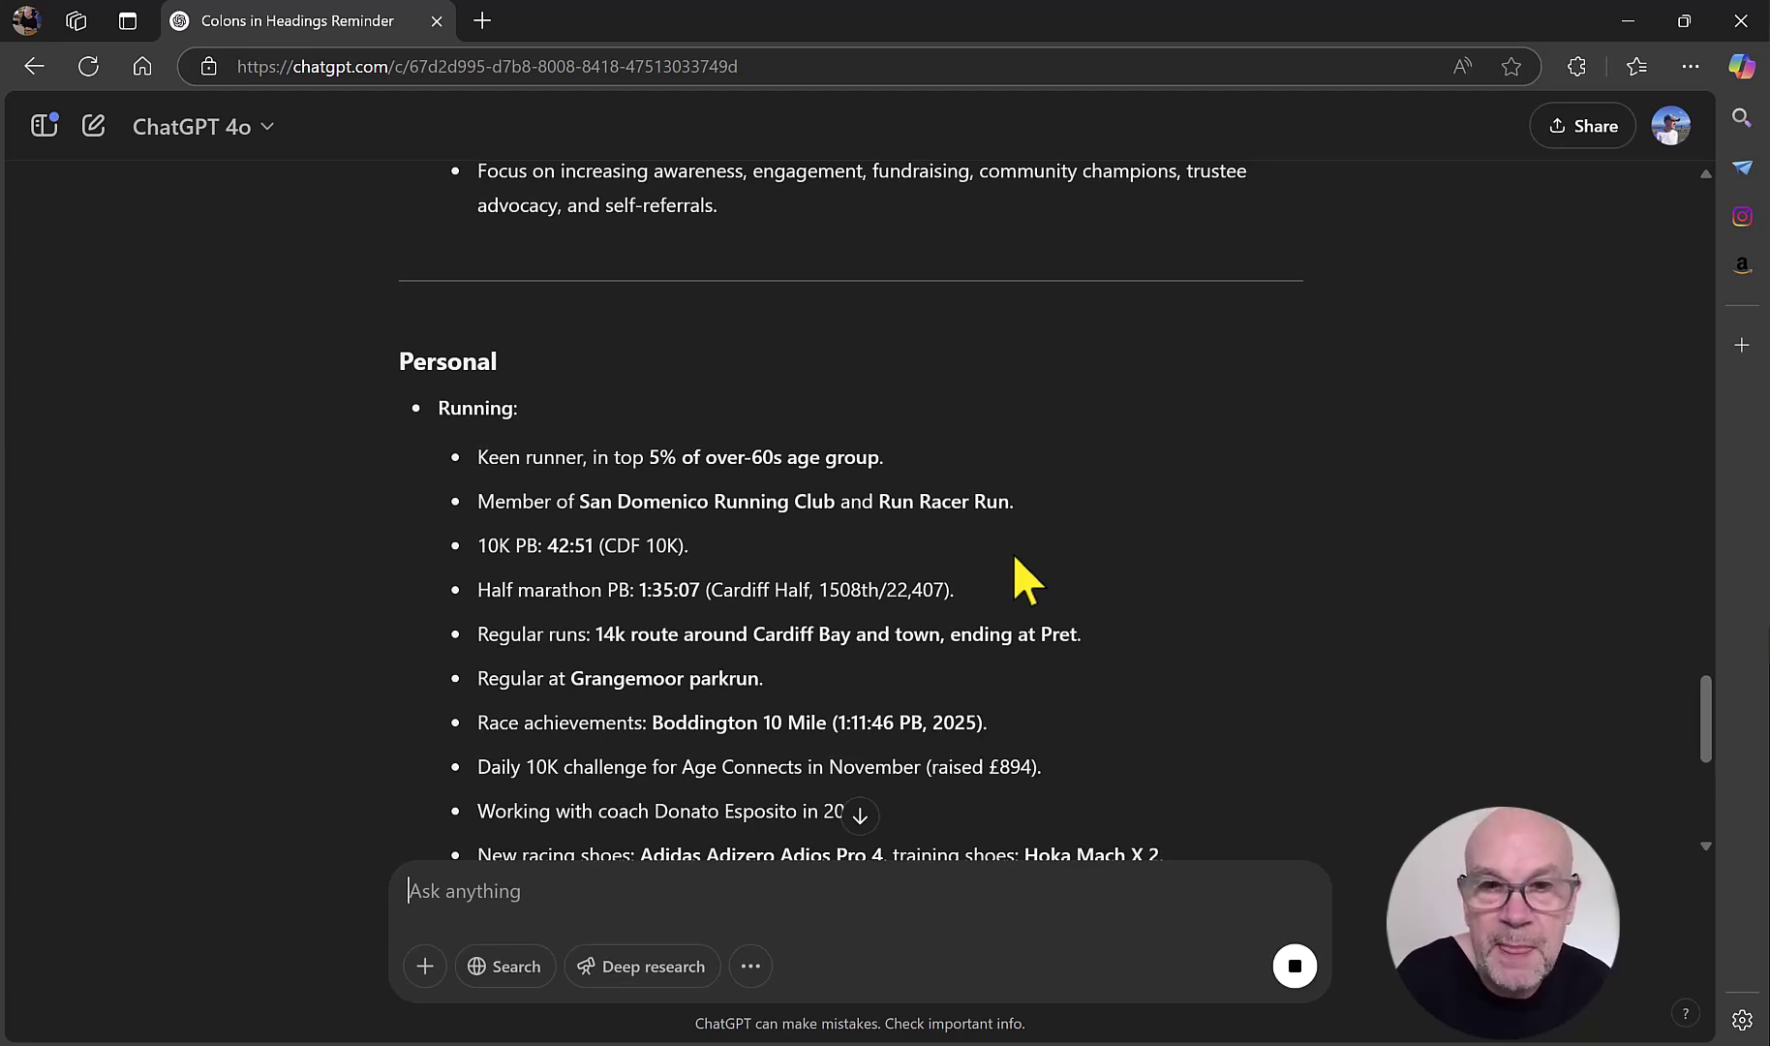
pyautogui.scroll(-5, 1014, 557)
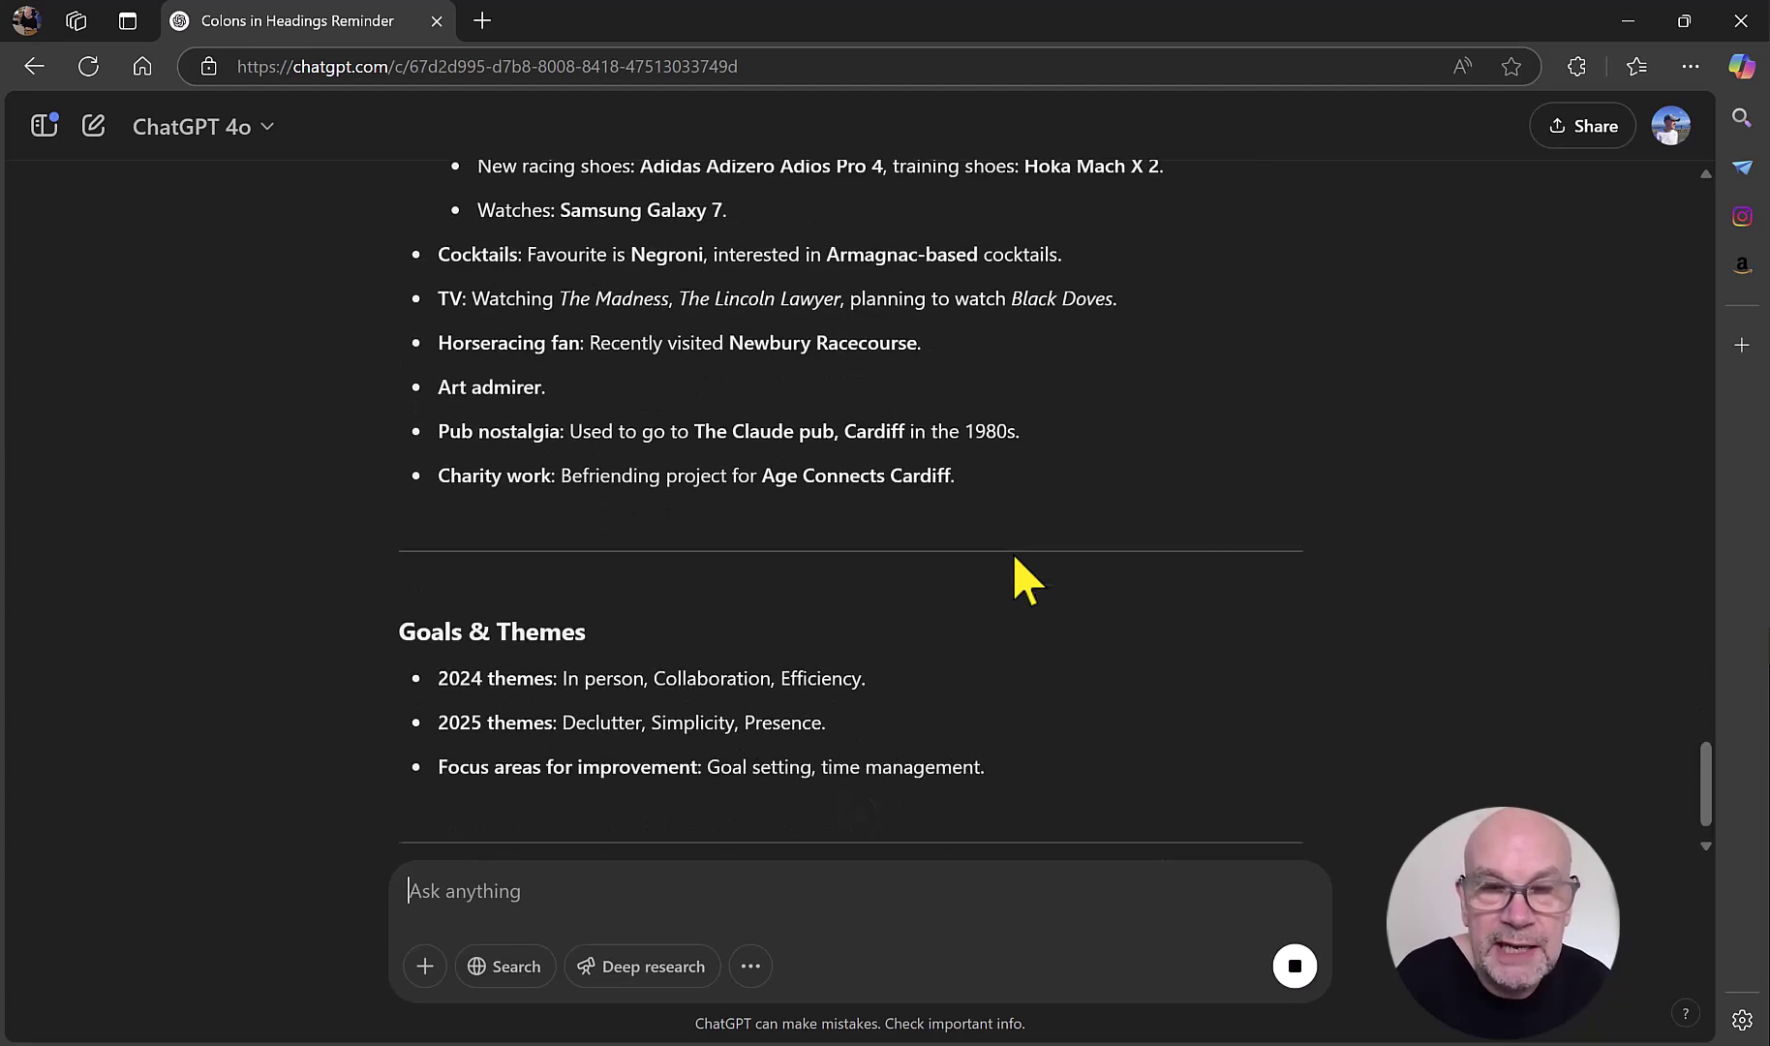
pyautogui.scroll(-2, 1014, 557)
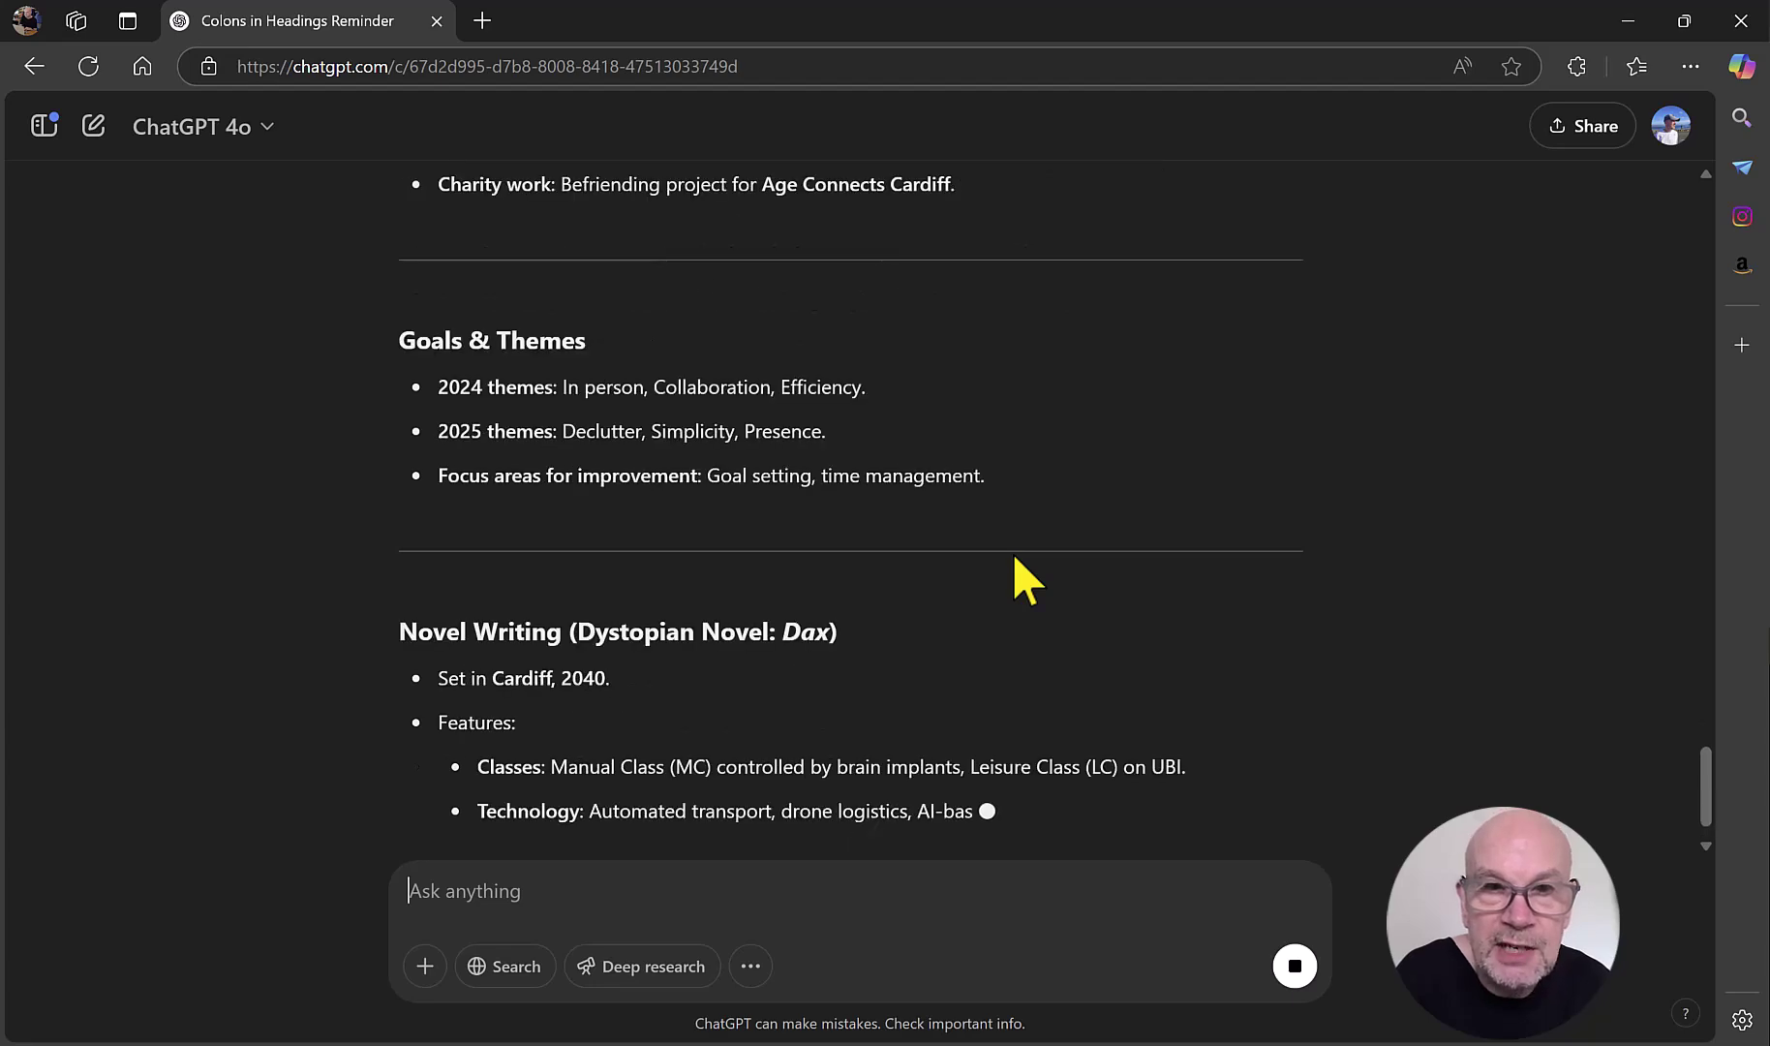
pyautogui.scroll(-4, 1014, 557)
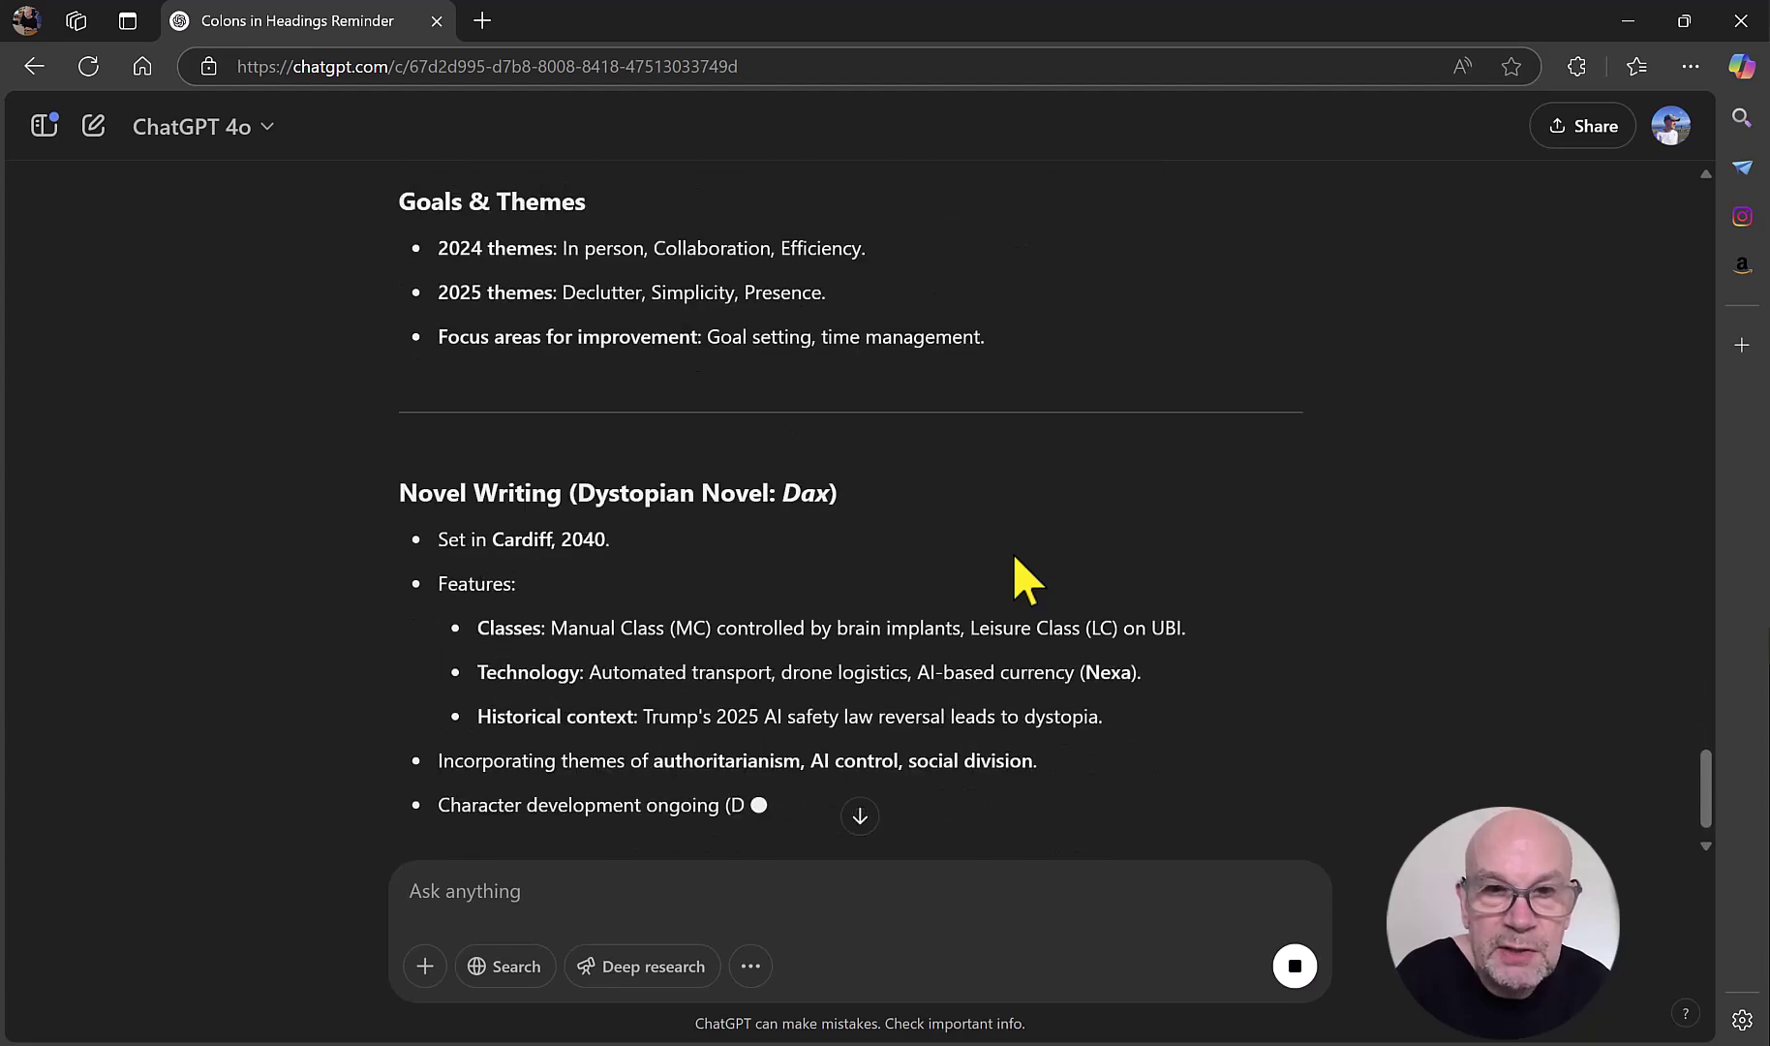
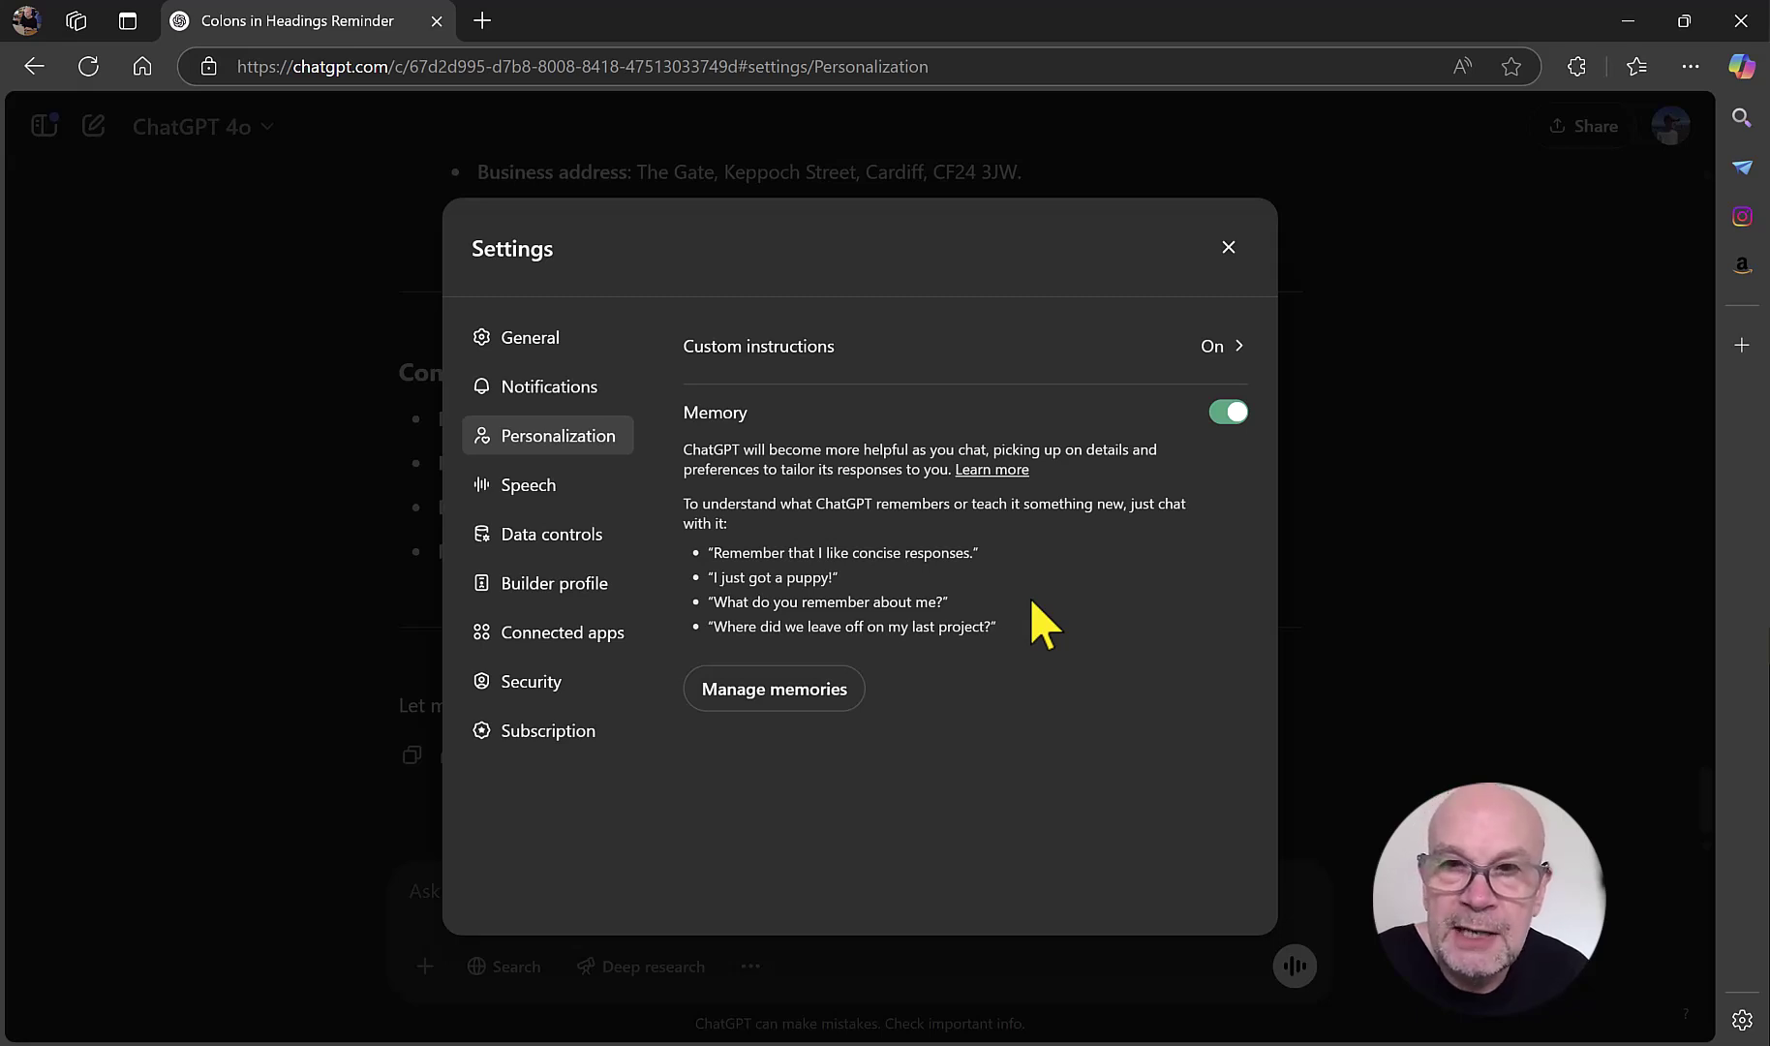
# Open the saved memories from the personalization settings, look through the individual entries, and close the list.
pyautogui.click(812, 688)
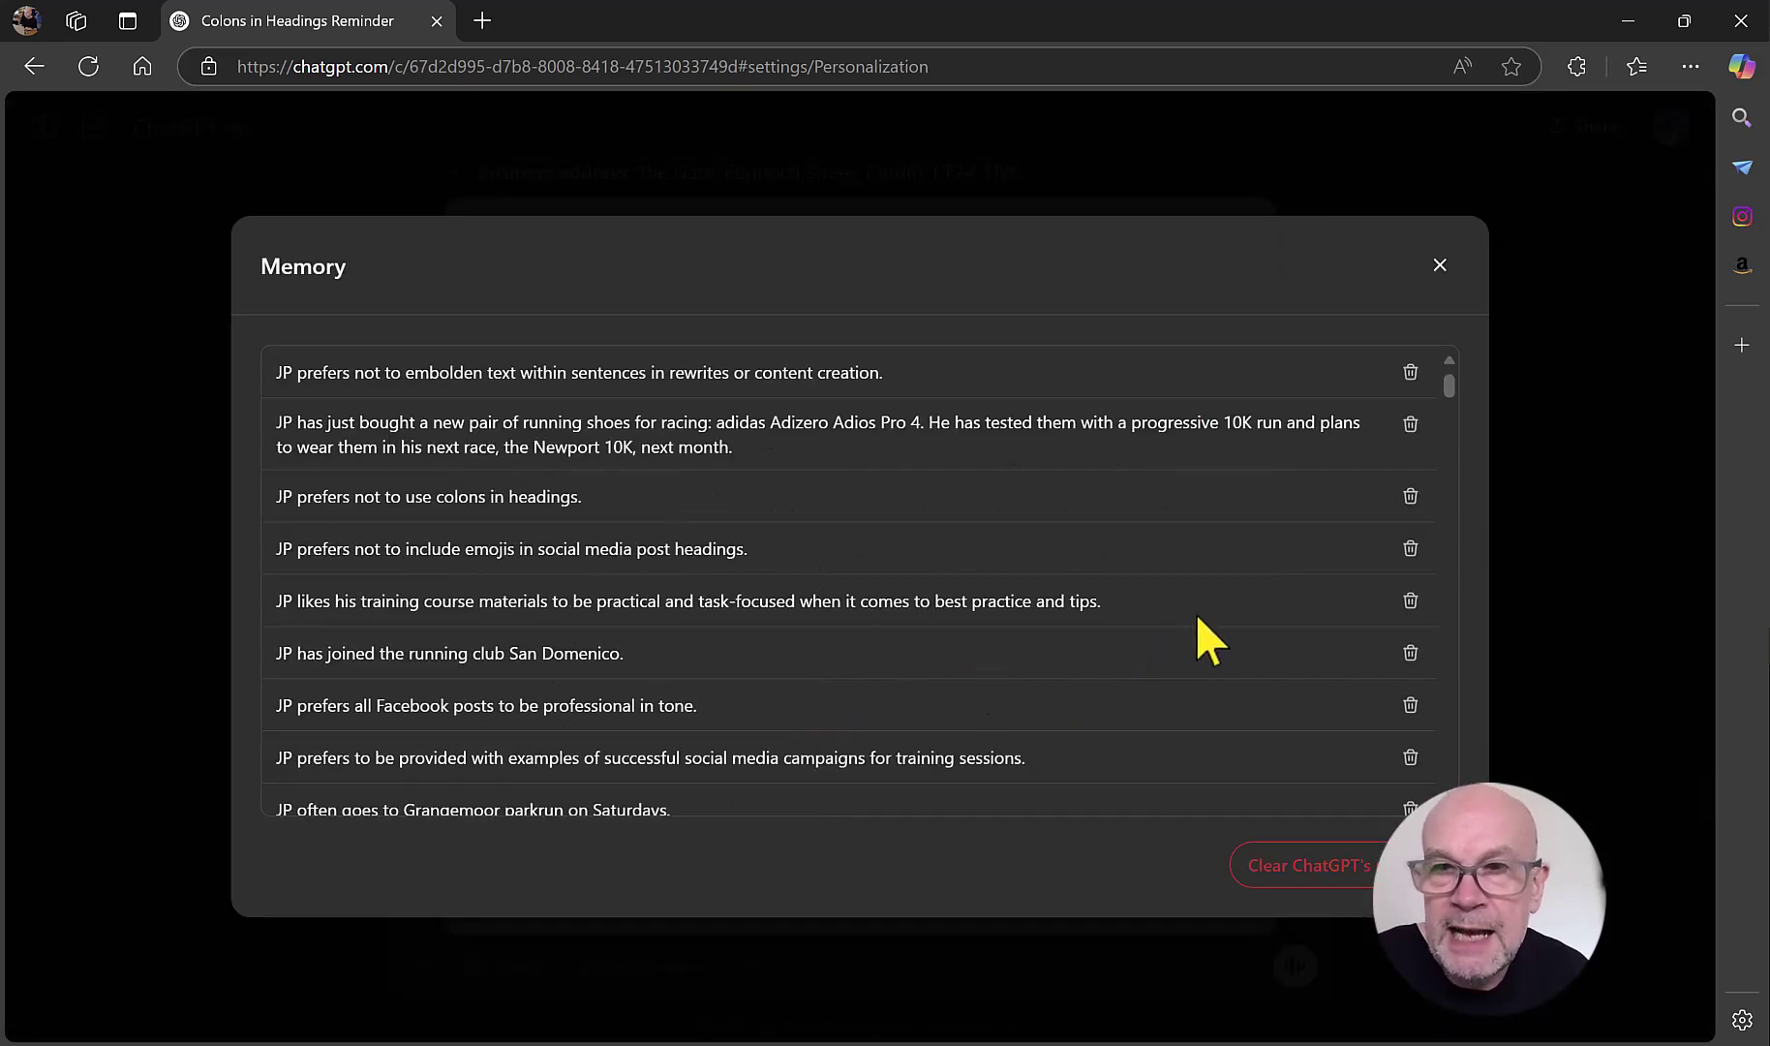
pyautogui.scroll(-2, 1196, 608)
pyautogui.scroll(-15, 1199, 613)
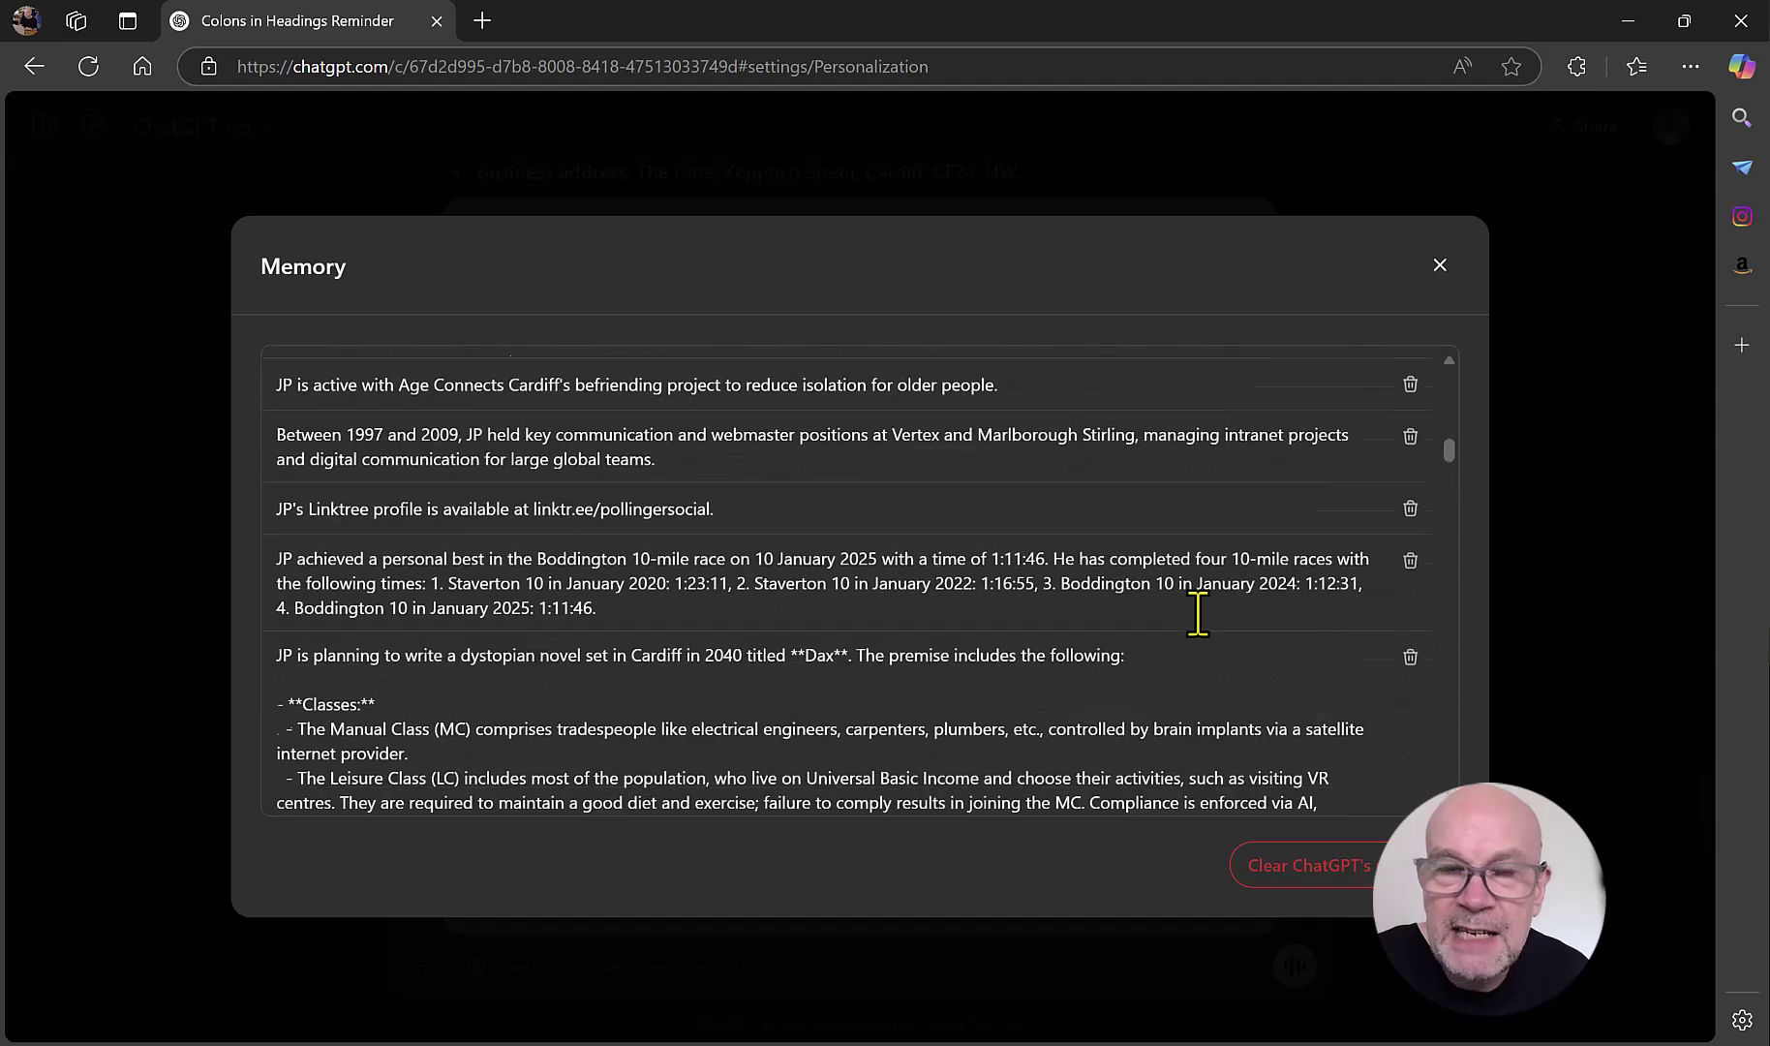
pyautogui.scroll(-15, 1201, 613)
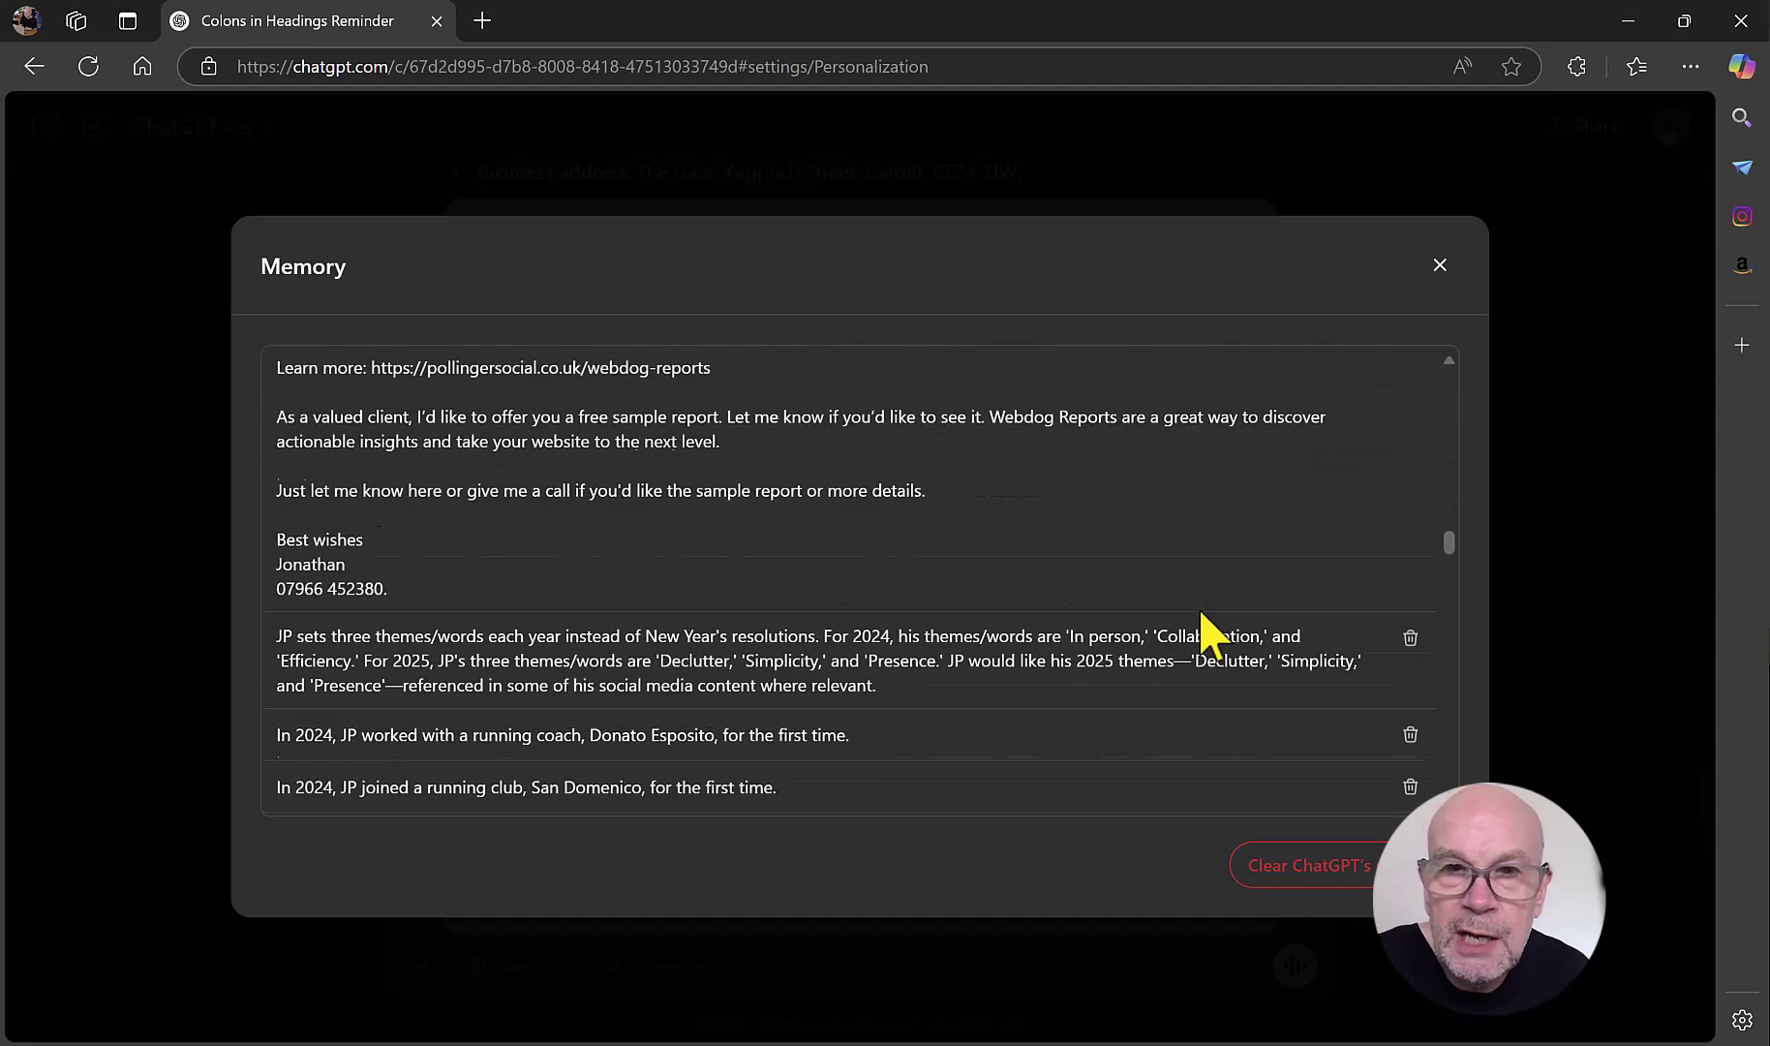
pyautogui.scroll(-5, 1198, 606)
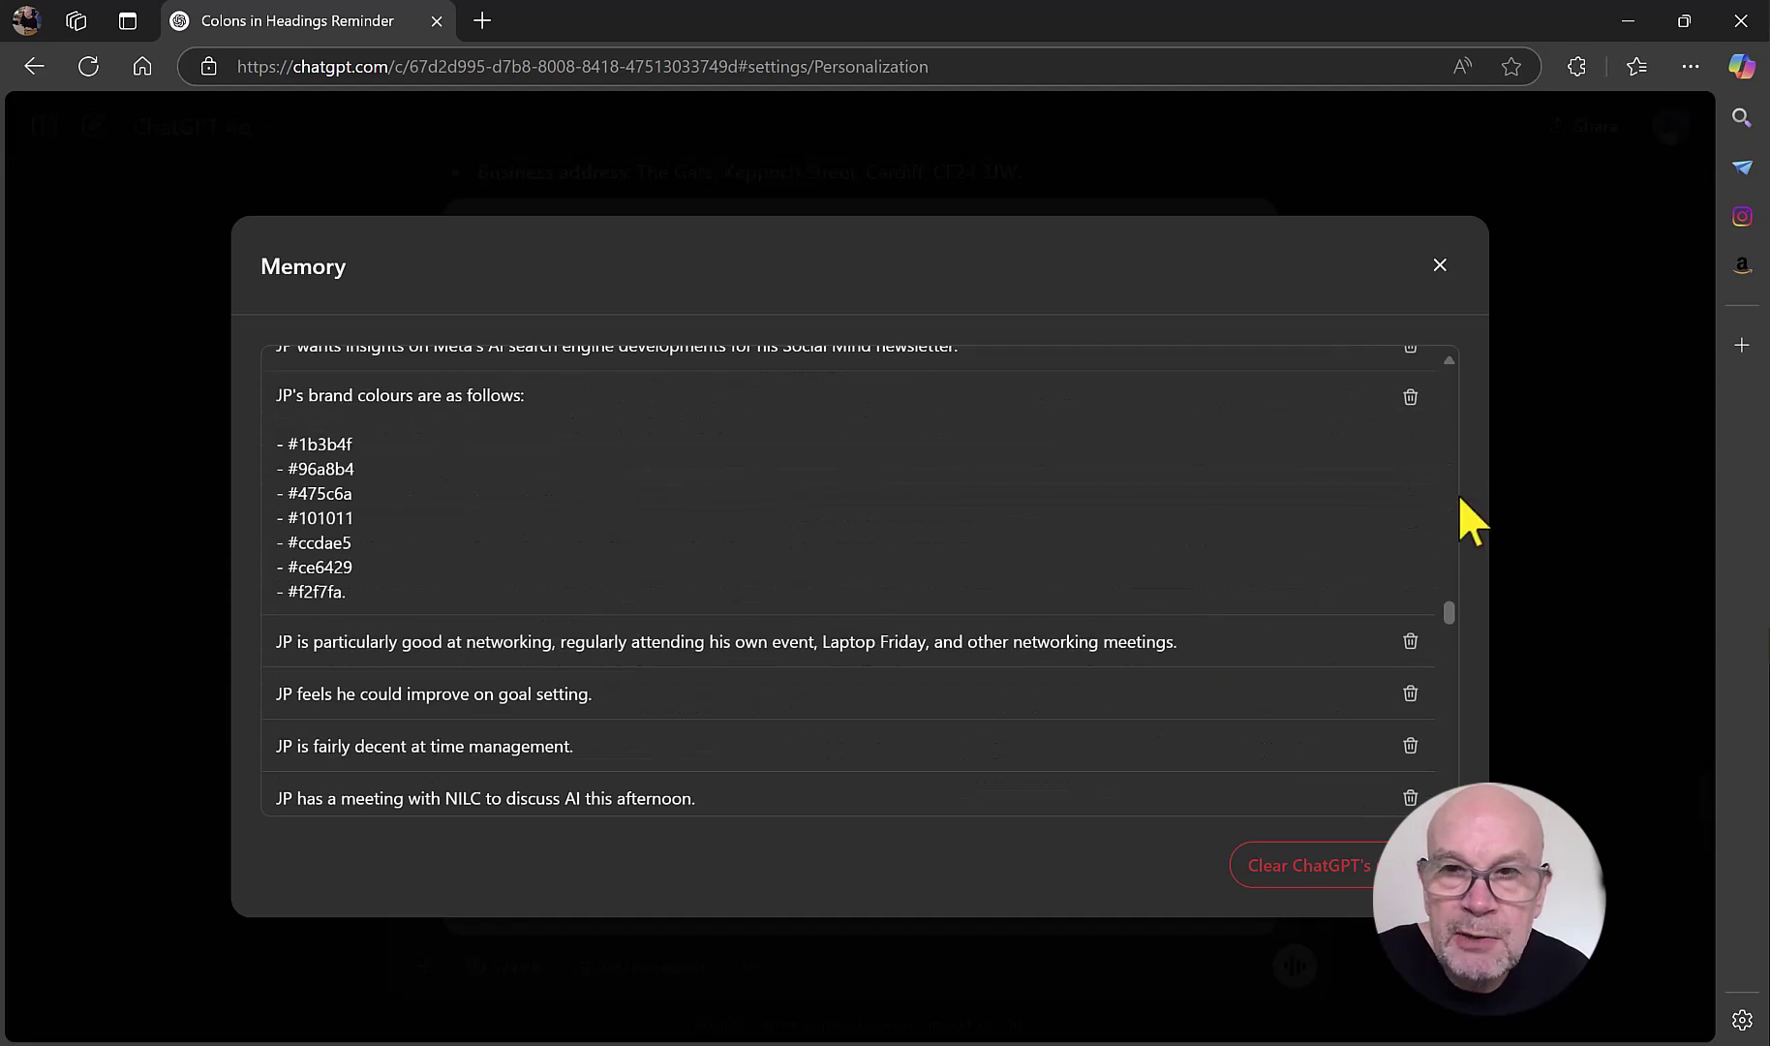
pyautogui.scroll(-5, 1176, 547)
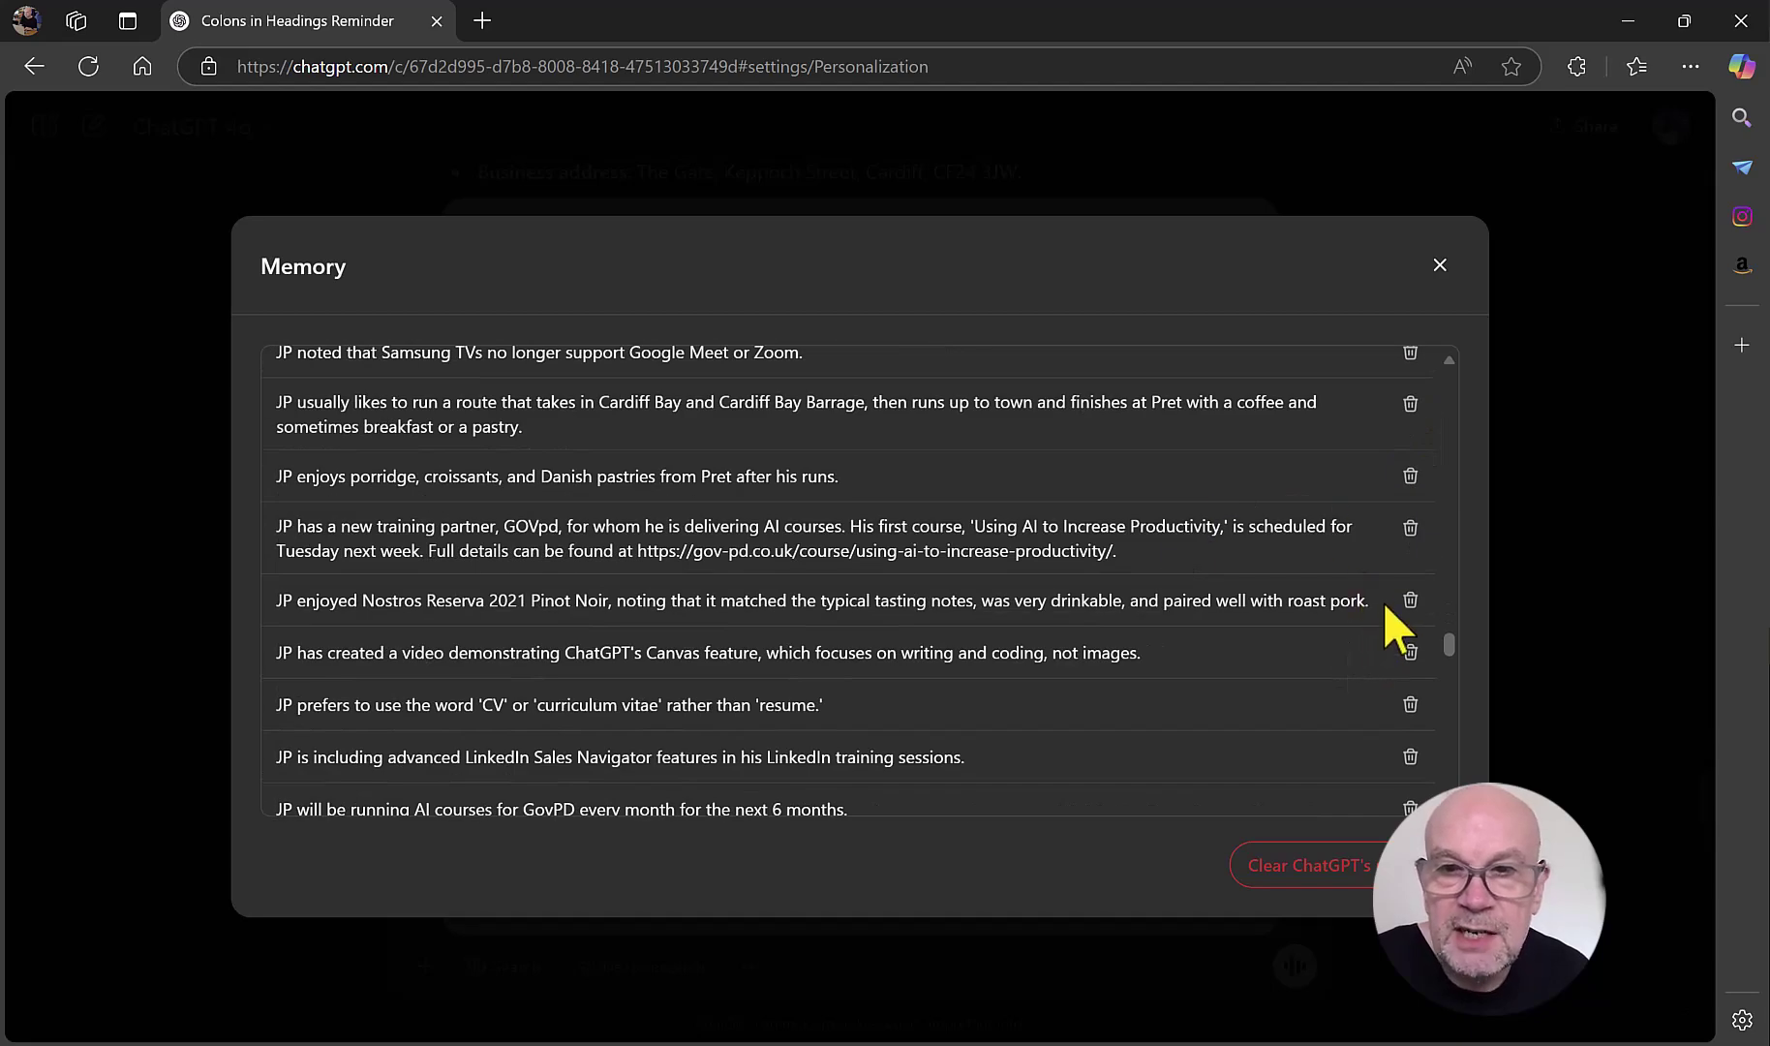
pyautogui.scroll(-5, 1386, 603)
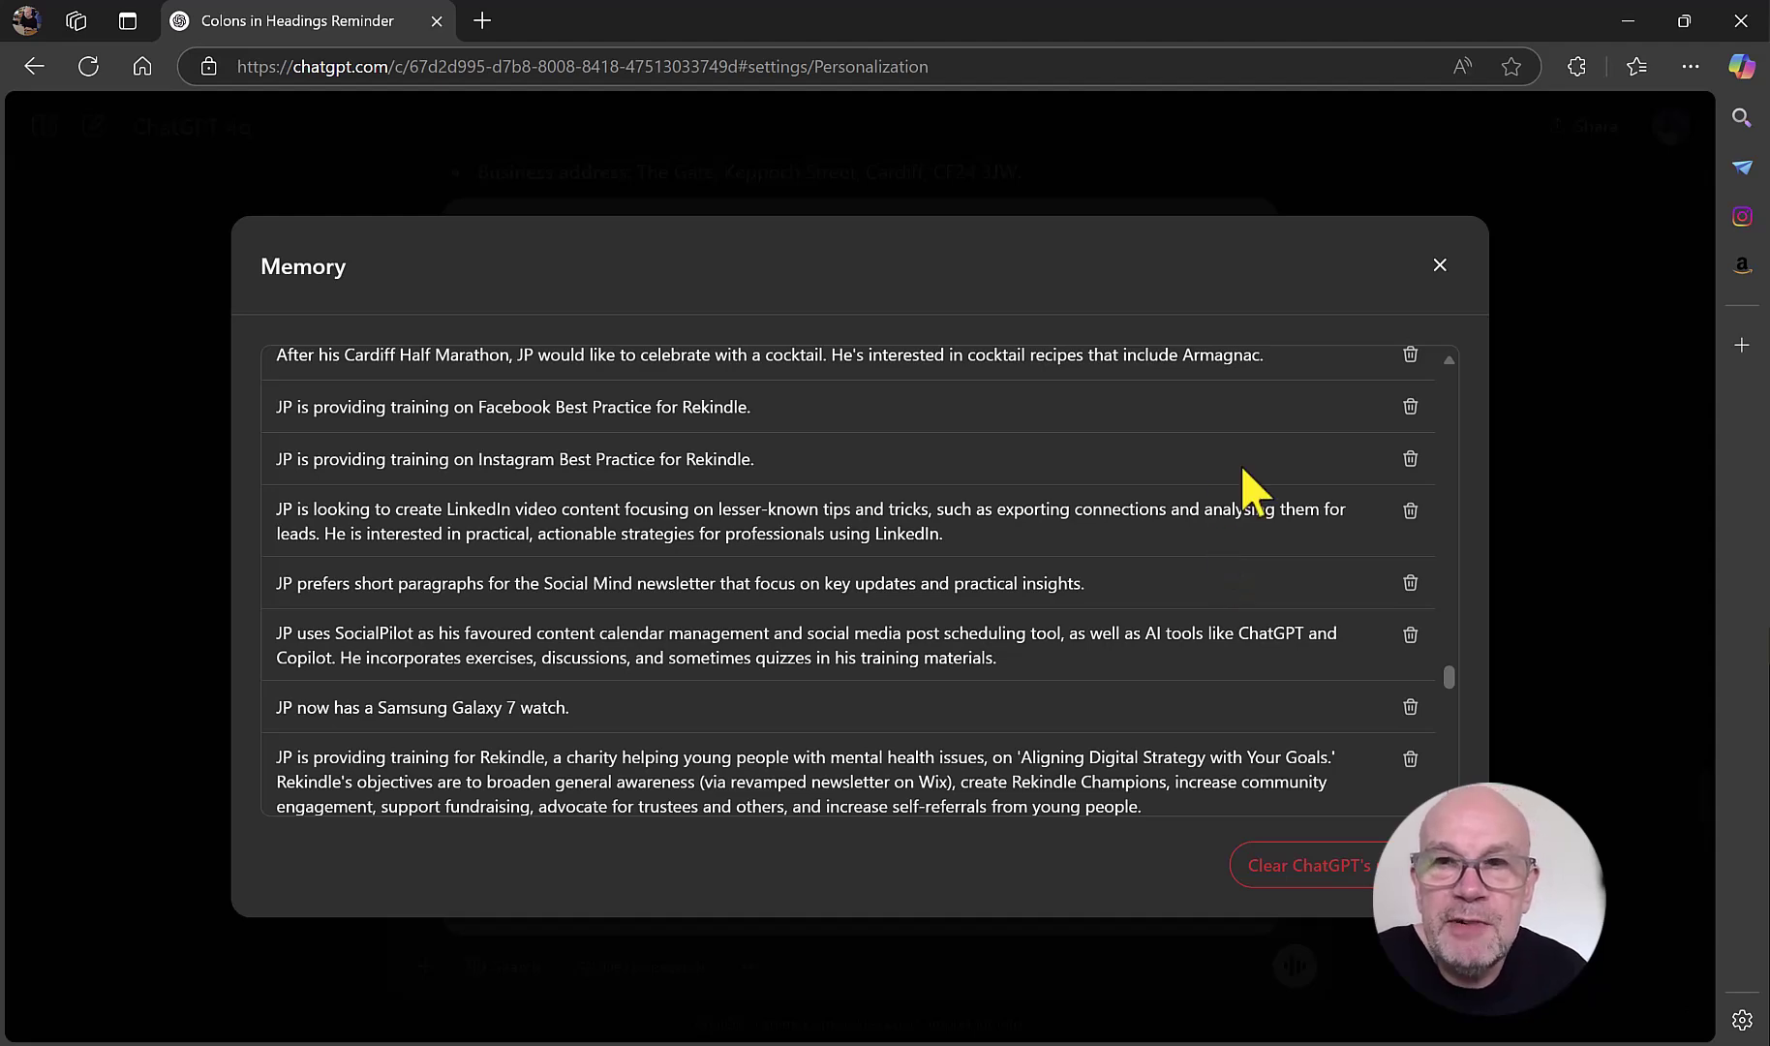
pyautogui.scroll(5, 1250, 455)
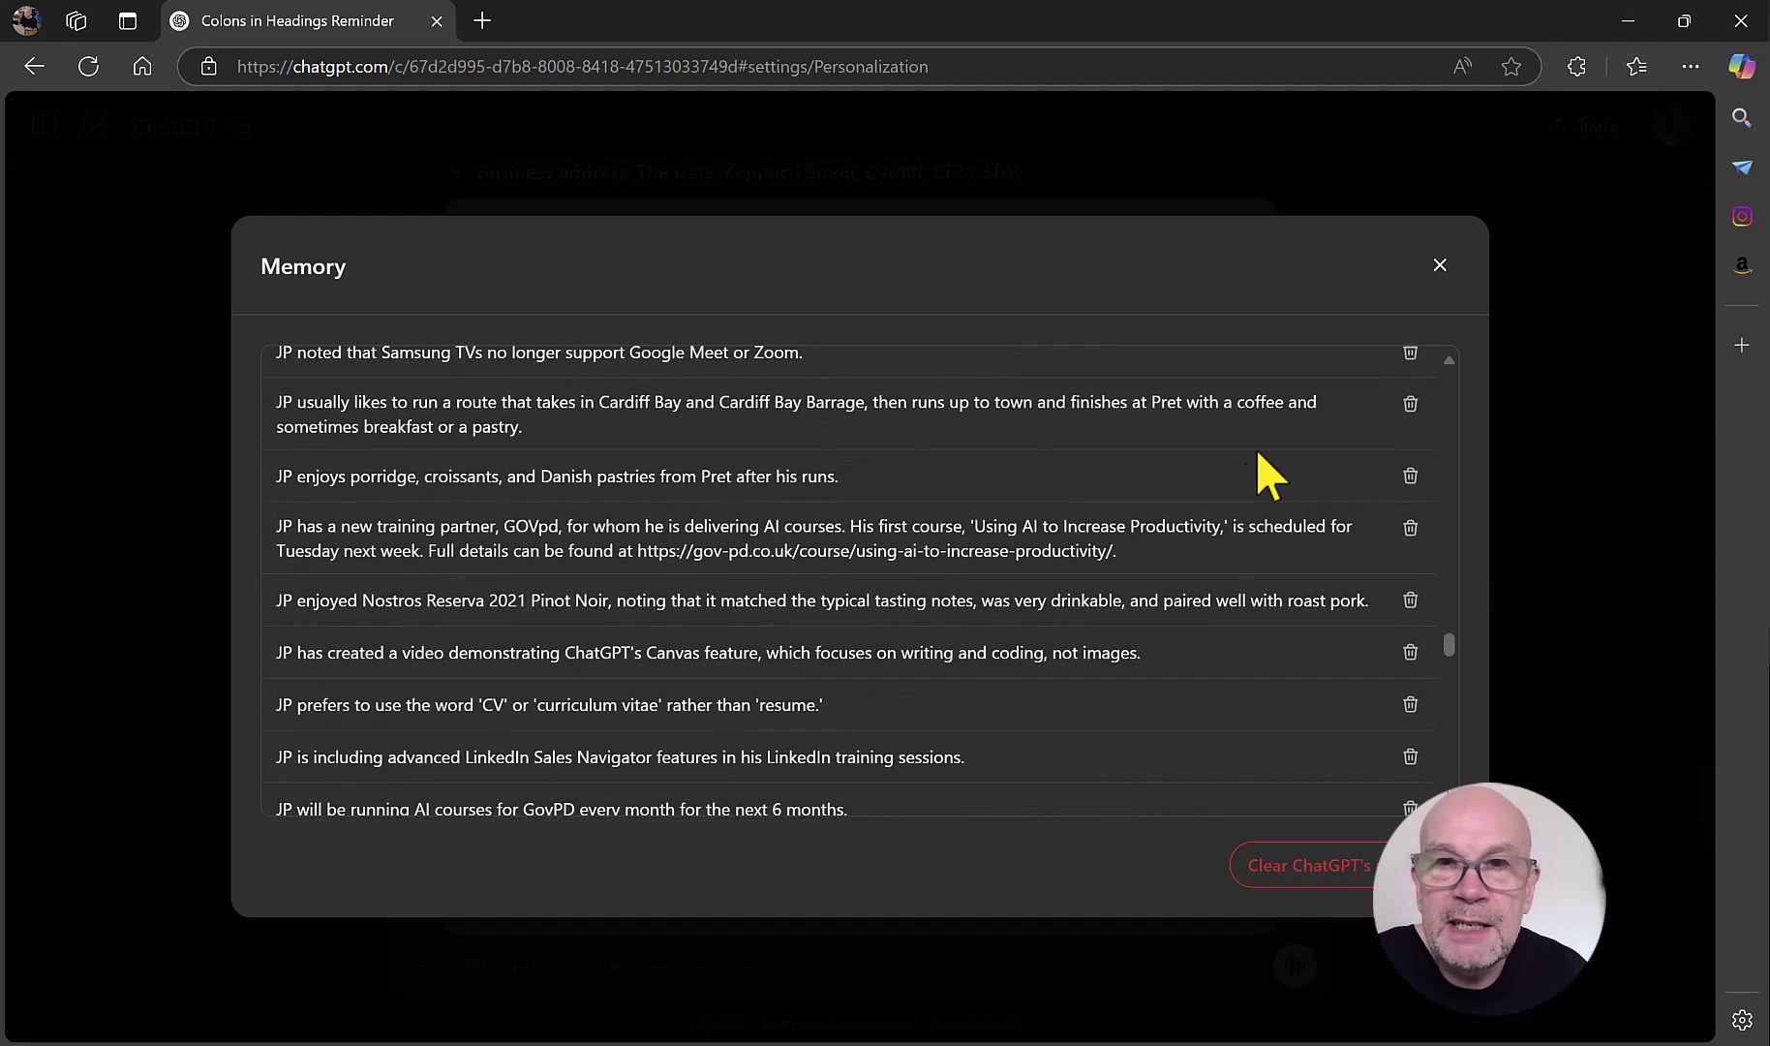
pyautogui.click(1440, 264)
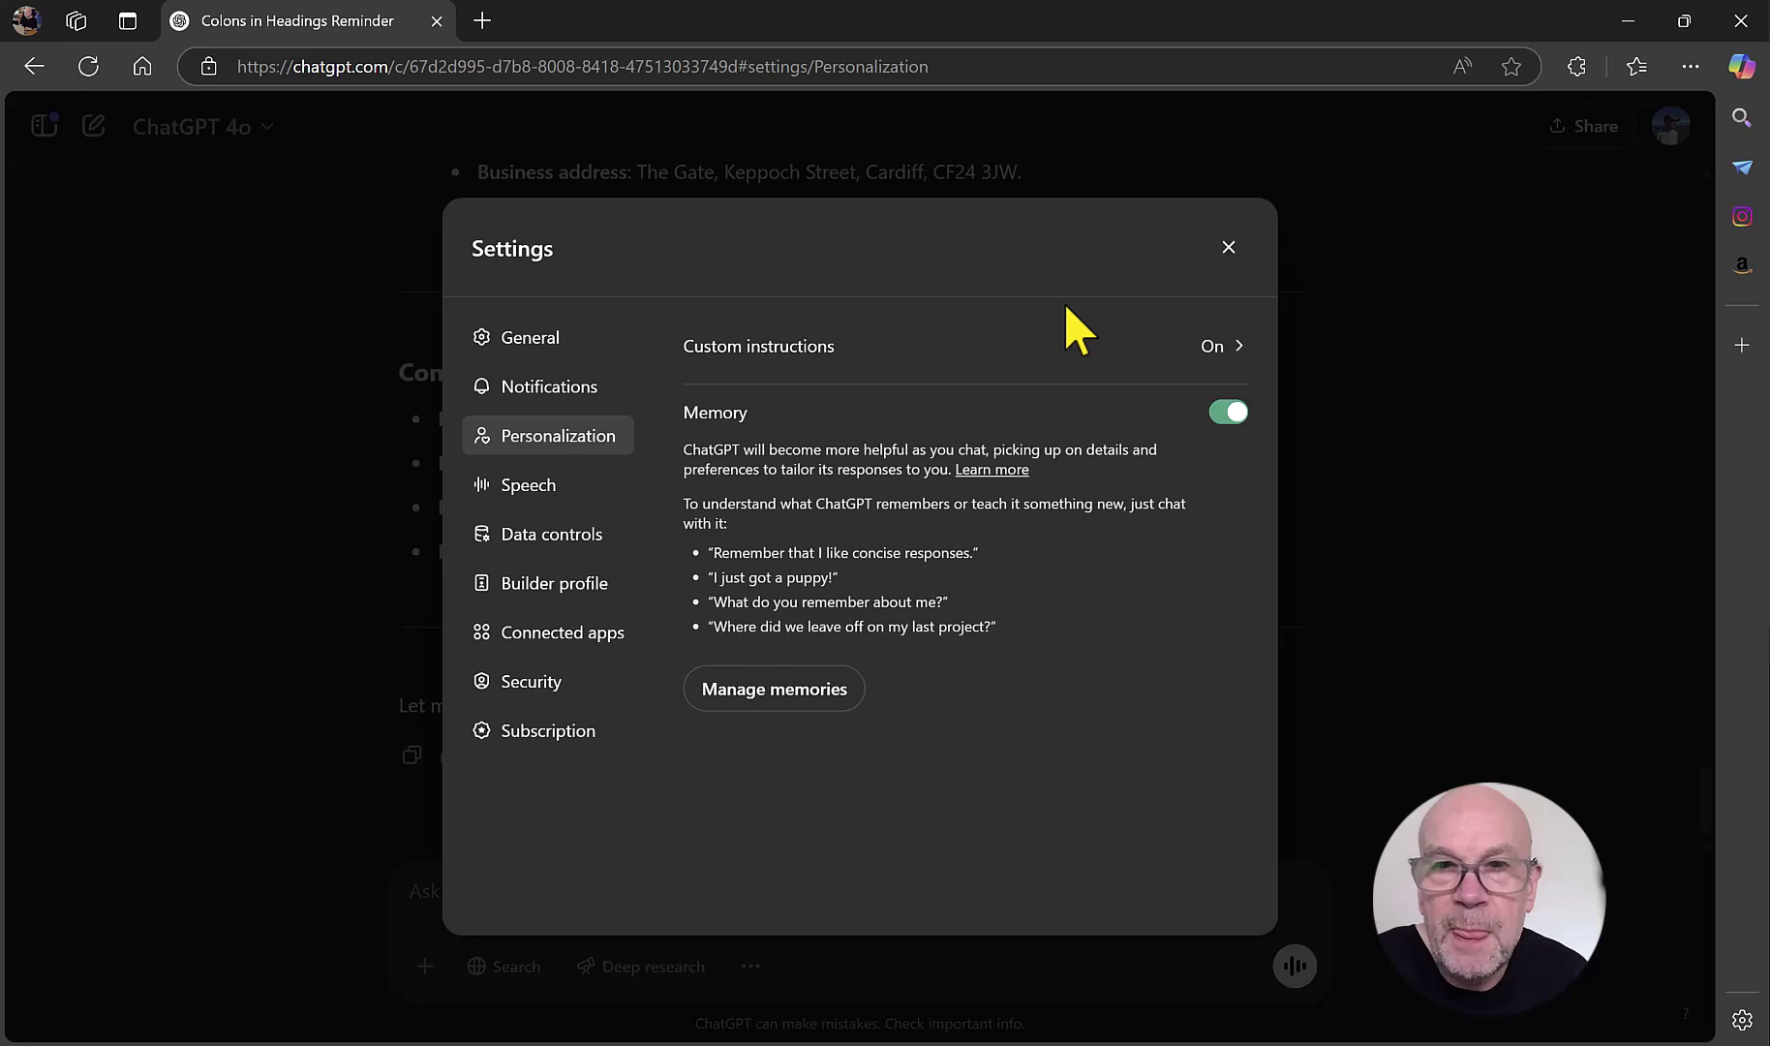
# Review the custom instructions for traits and personal background, leave them without saving, and close the settings.
pyautogui.click(1088, 346)
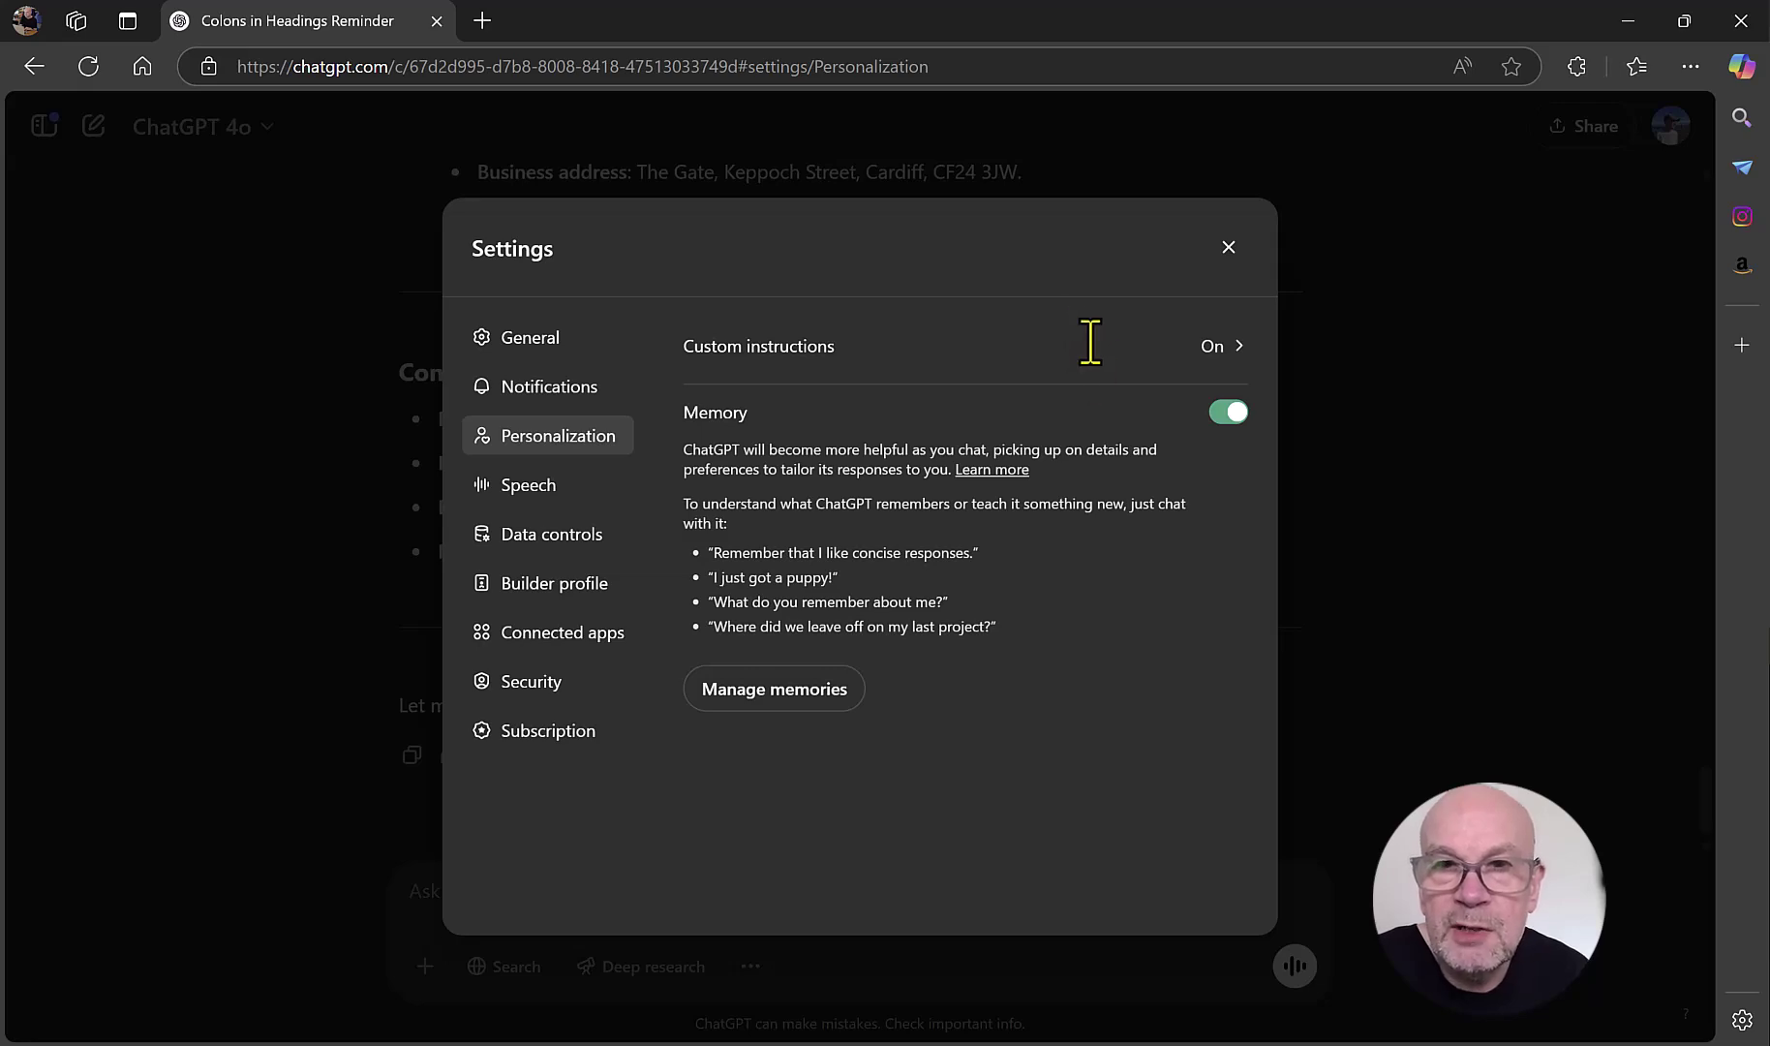
pyautogui.scroll(-1, 991, 472)
pyautogui.scroll(-1, 990, 468)
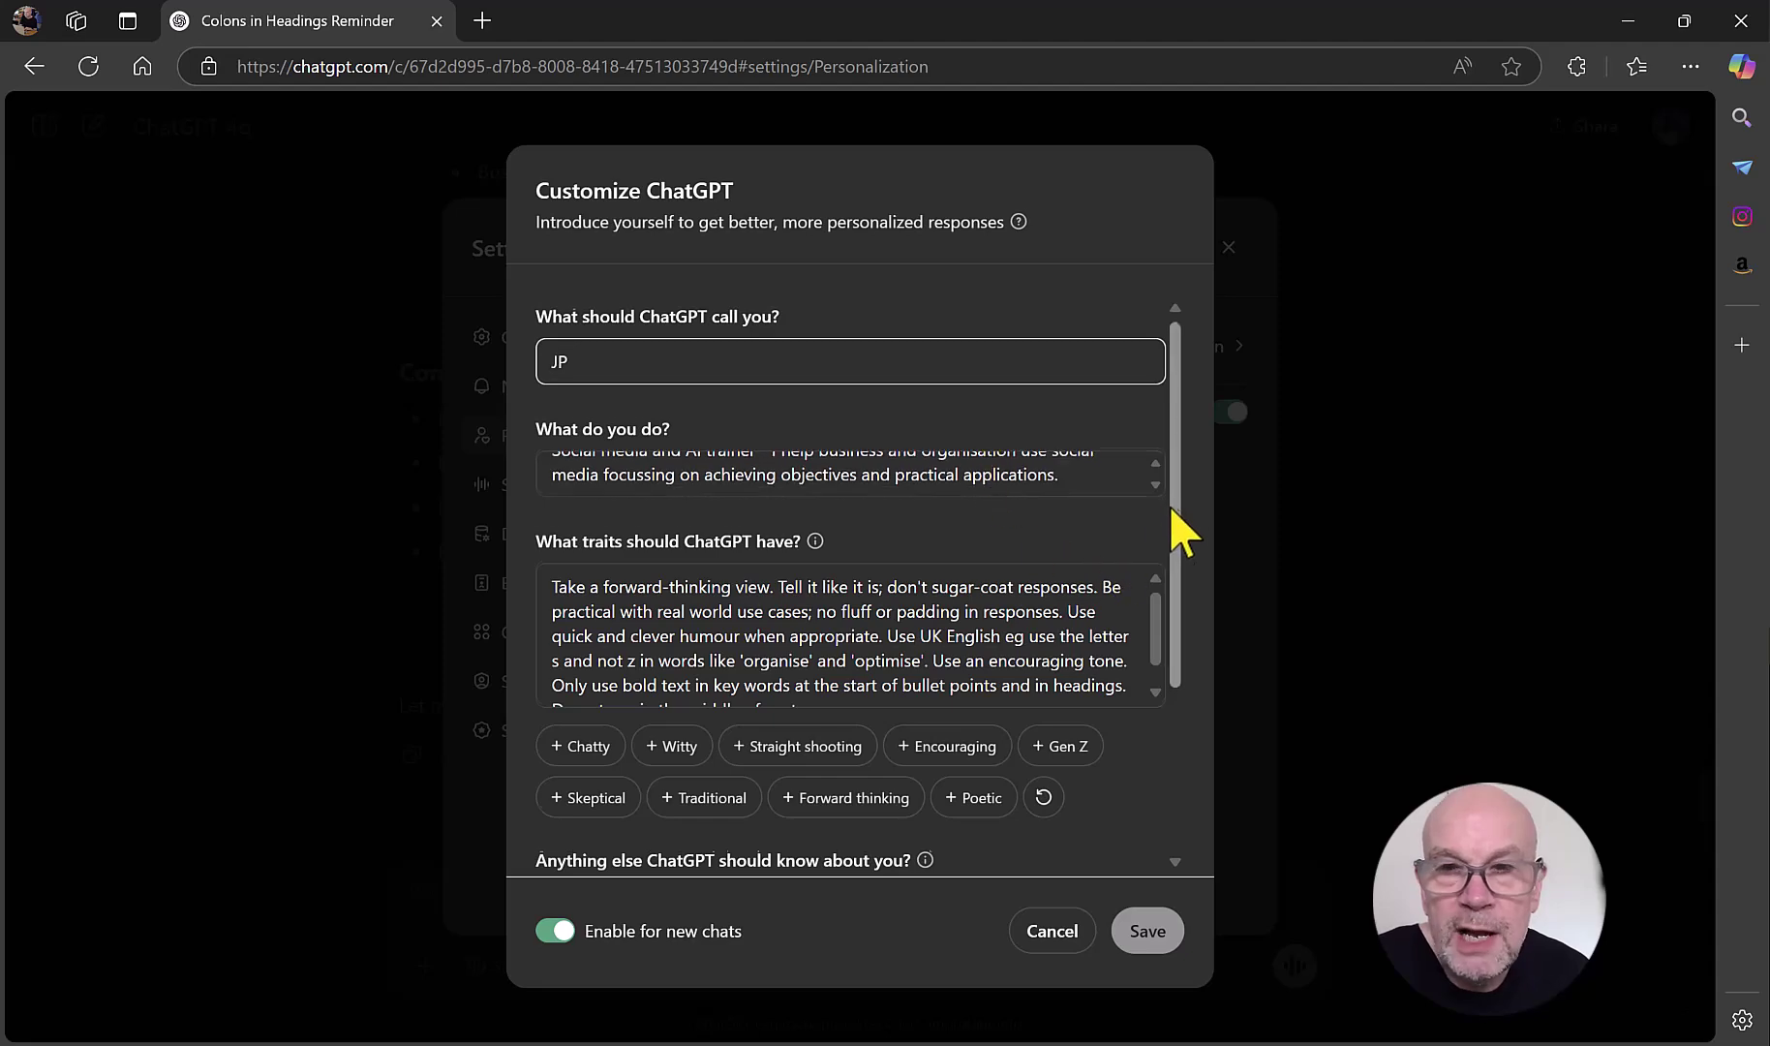
pyautogui.scroll(-1, 1169, 501)
pyautogui.scroll(-3, 1179, 630)
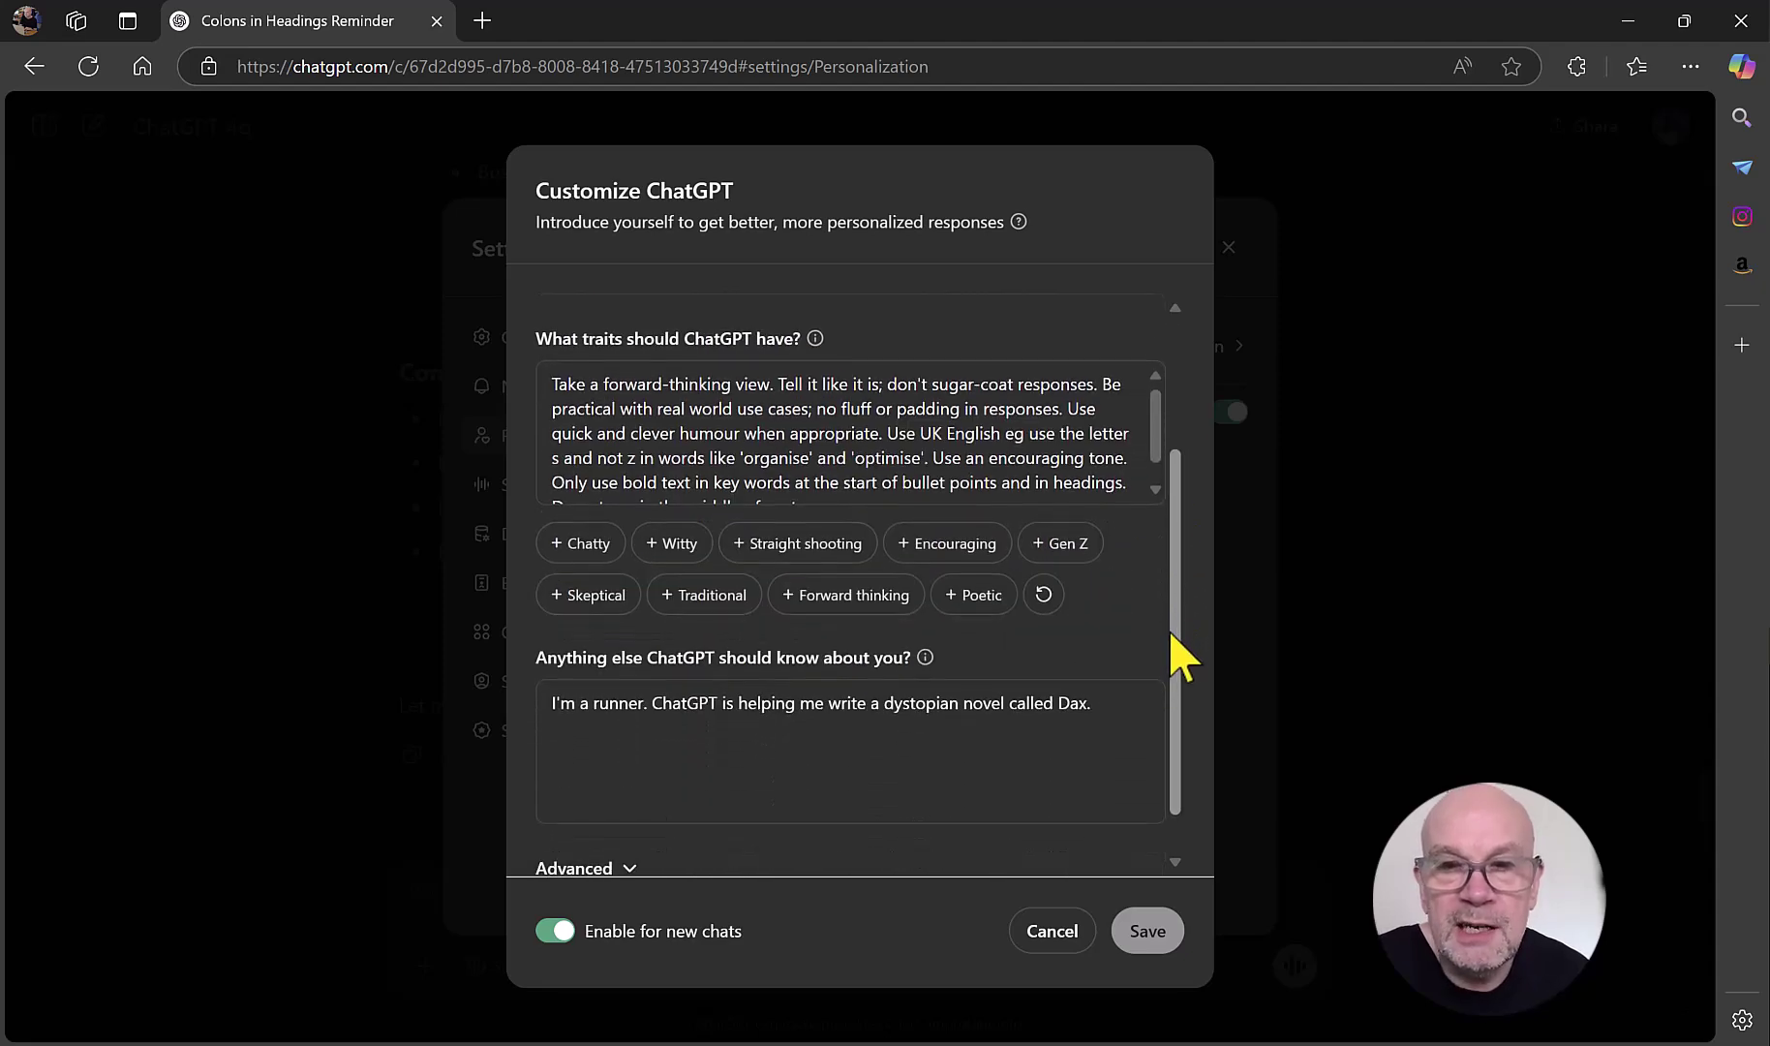
pyautogui.click(1050, 932)
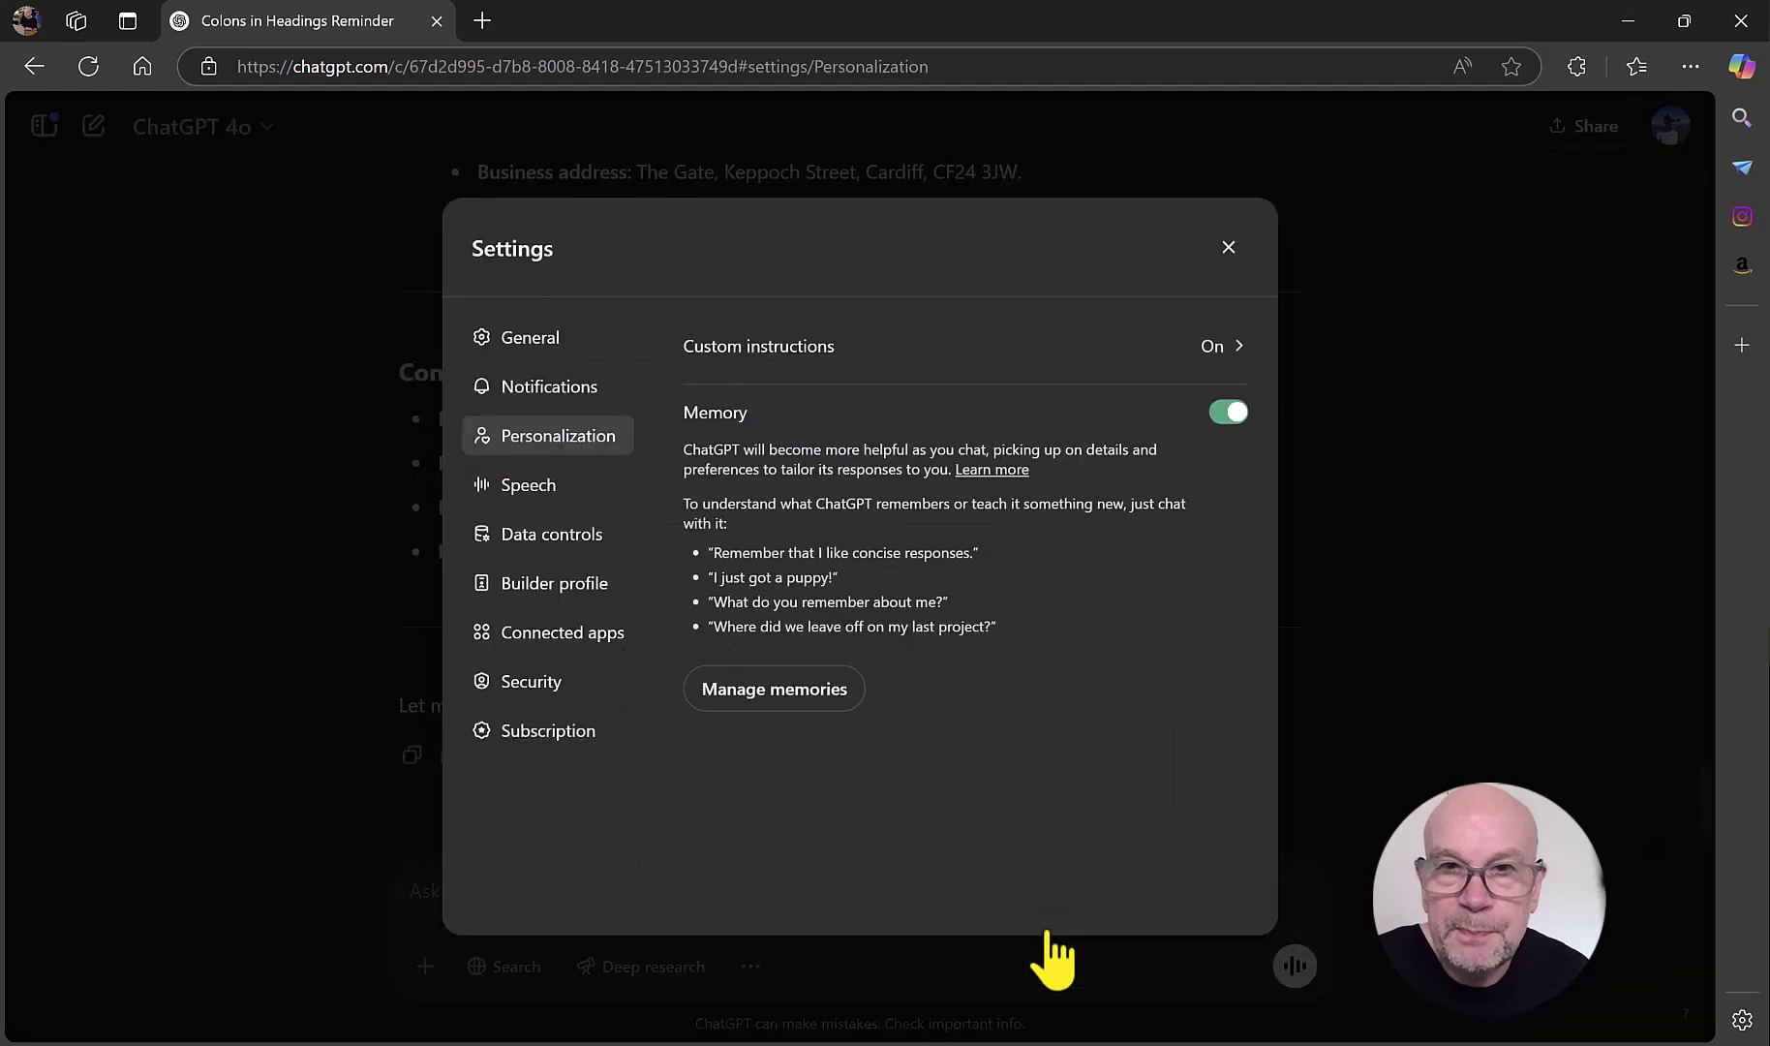
pyautogui.click(1228, 248)
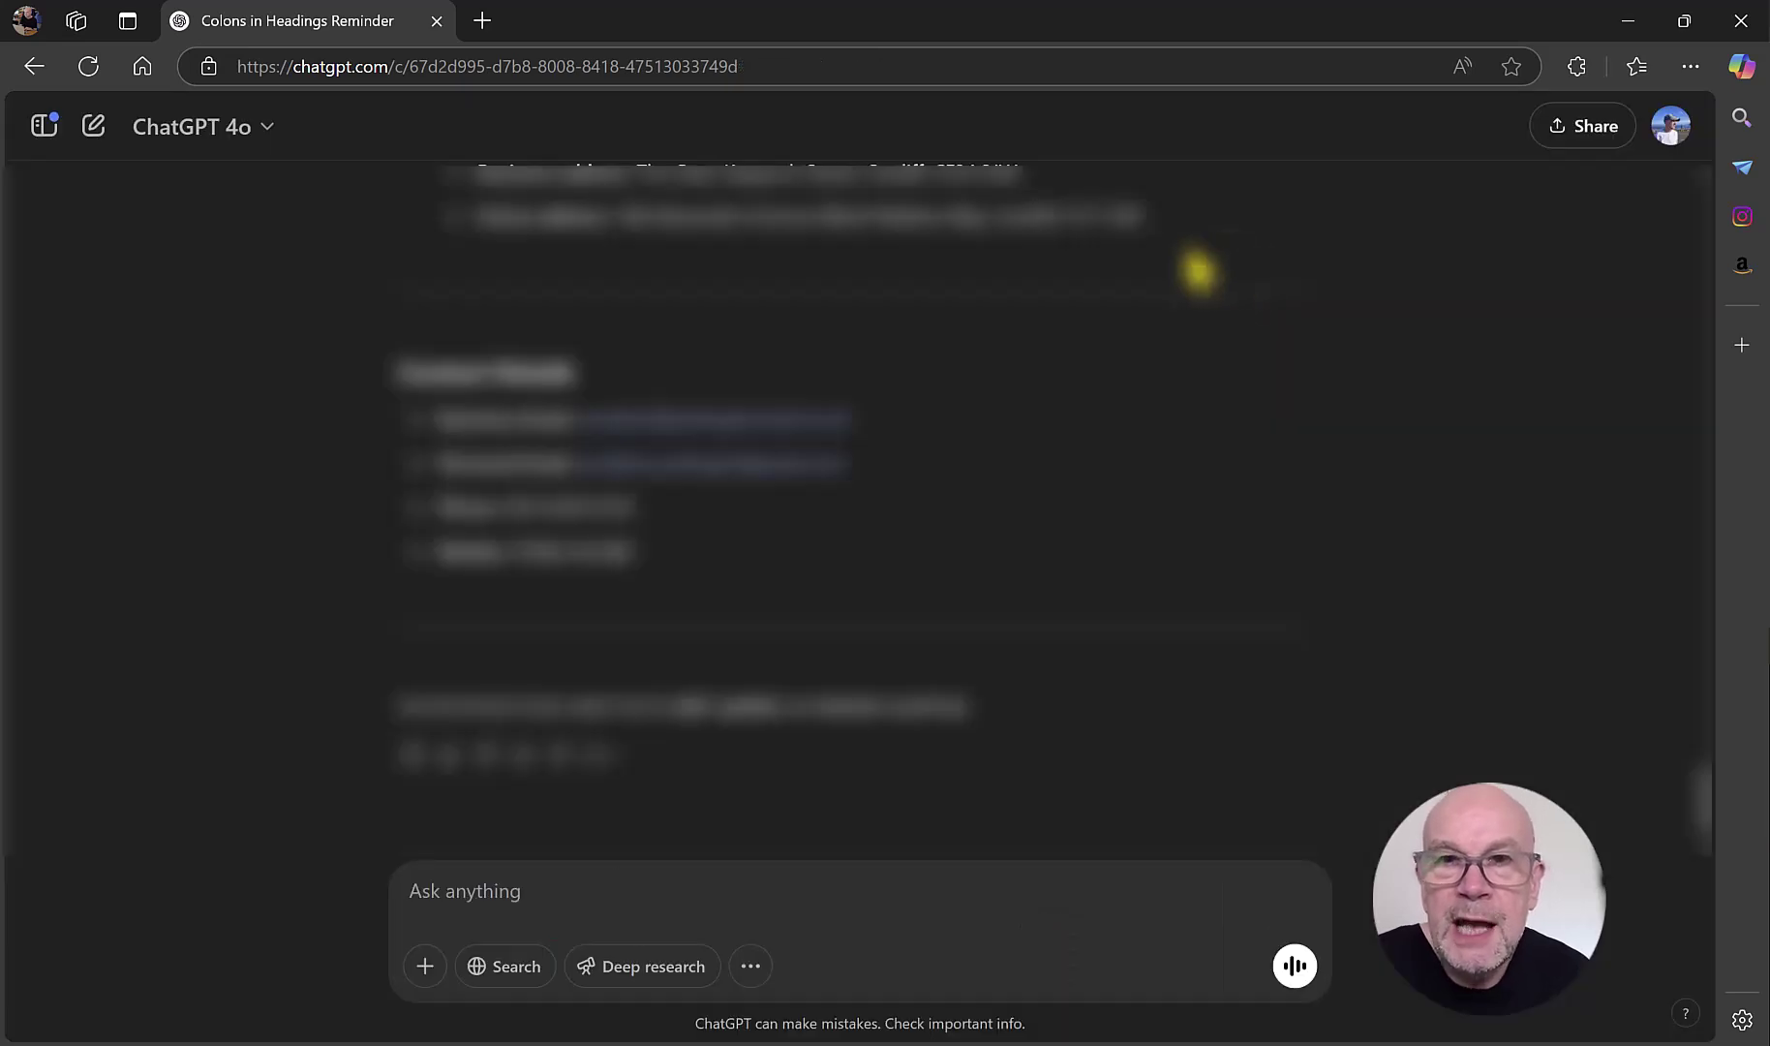